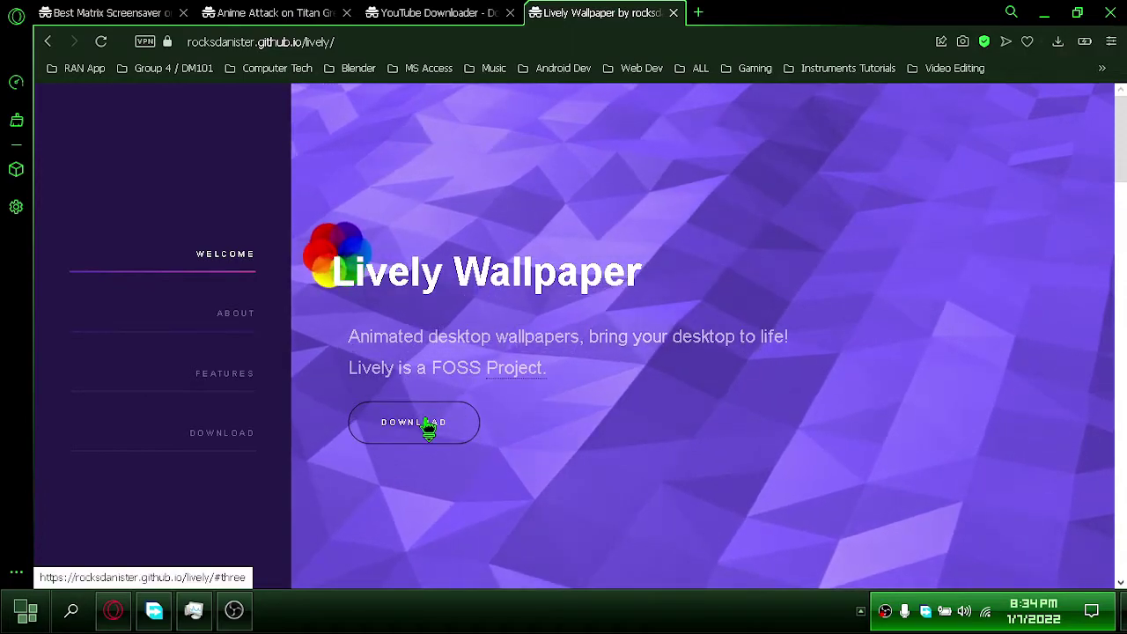
# Step: Copy the v1.7.4.2 installer link from the Lively site's Download section
pyautogui.click(214, 435)
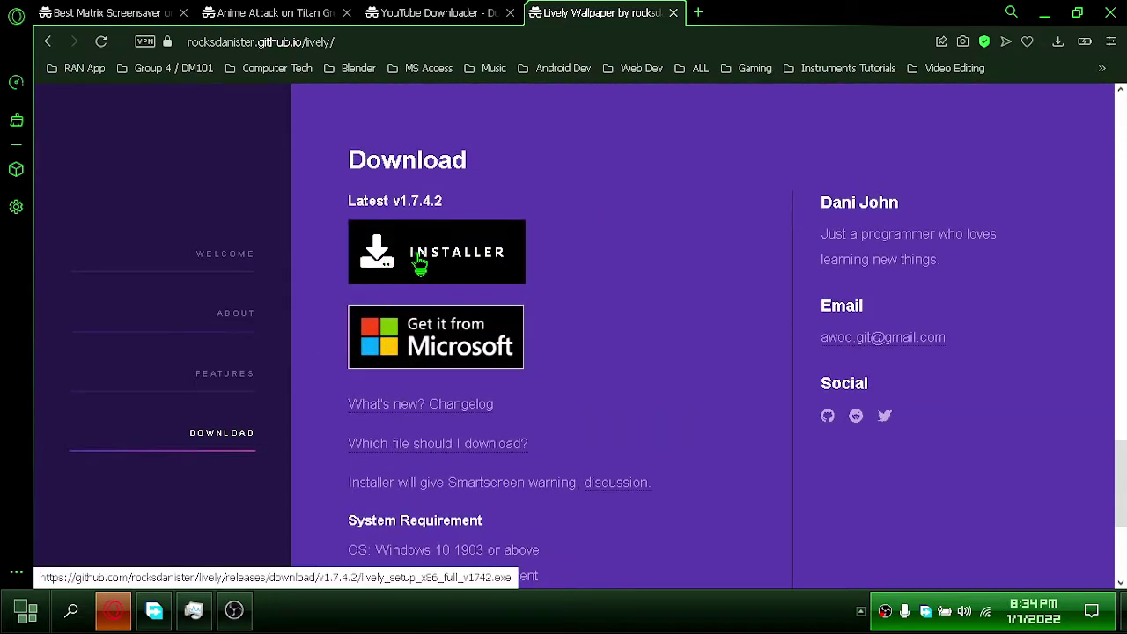
pyautogui.rightClick(462, 257)
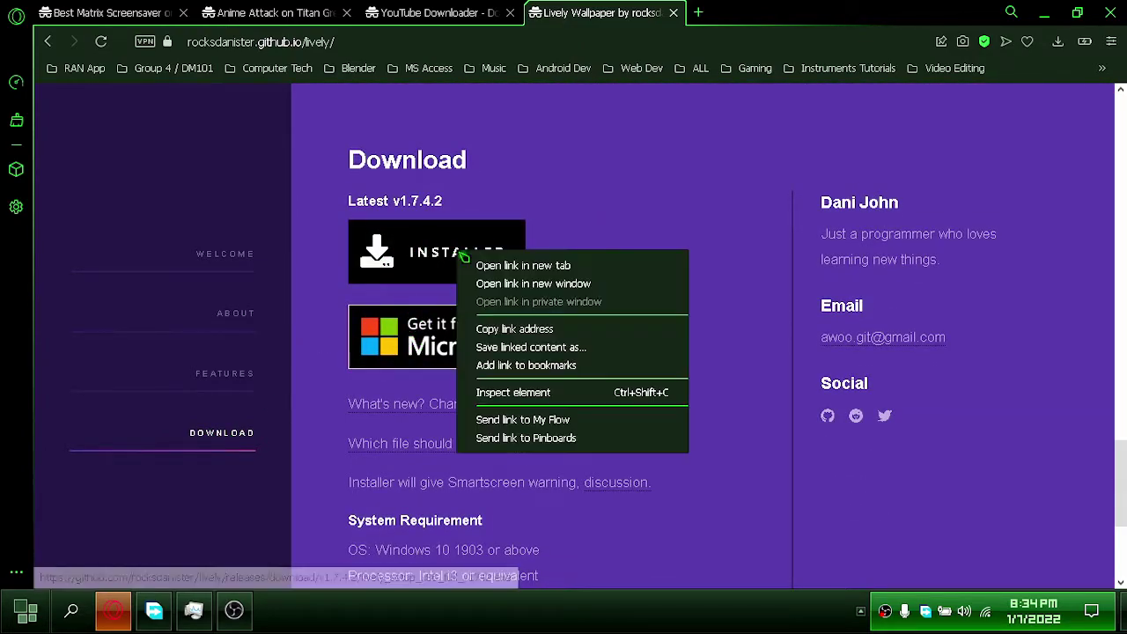
pyautogui.click(528, 331)
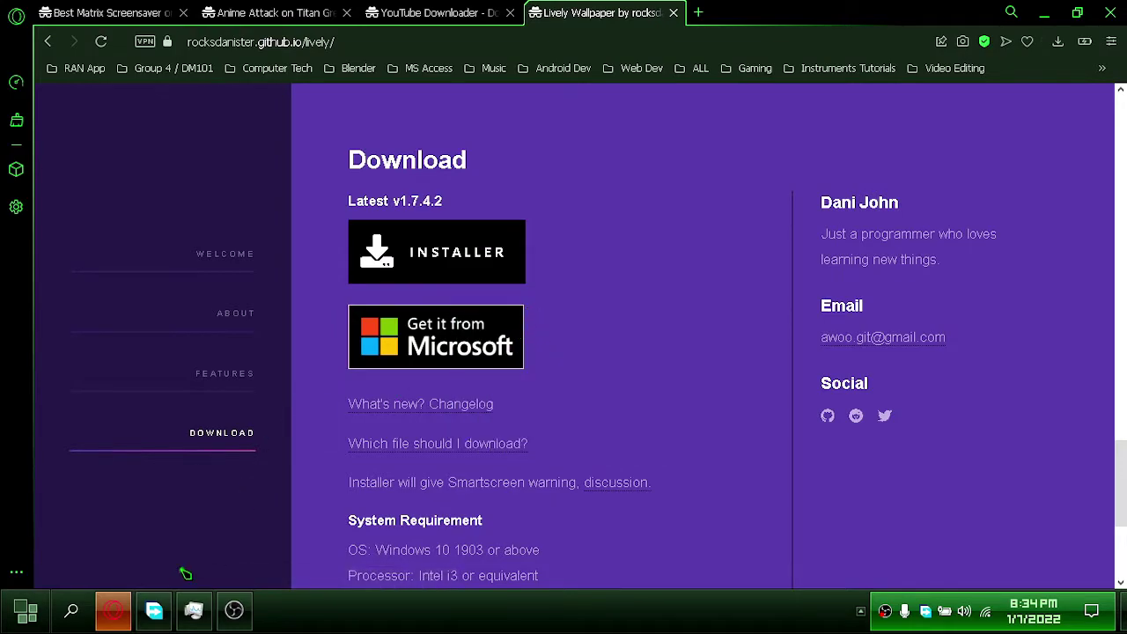
# Step: Add the copied Lively installer URL as a new download in Free Download Manager
pyautogui.click(176, 537)
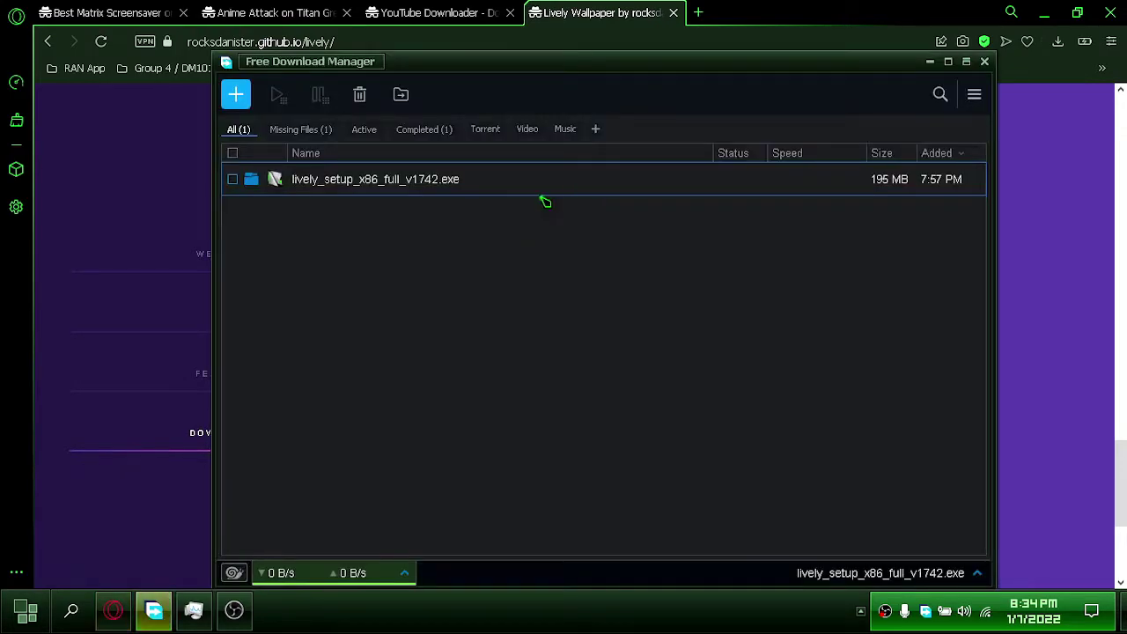
pyautogui.click(236, 102)
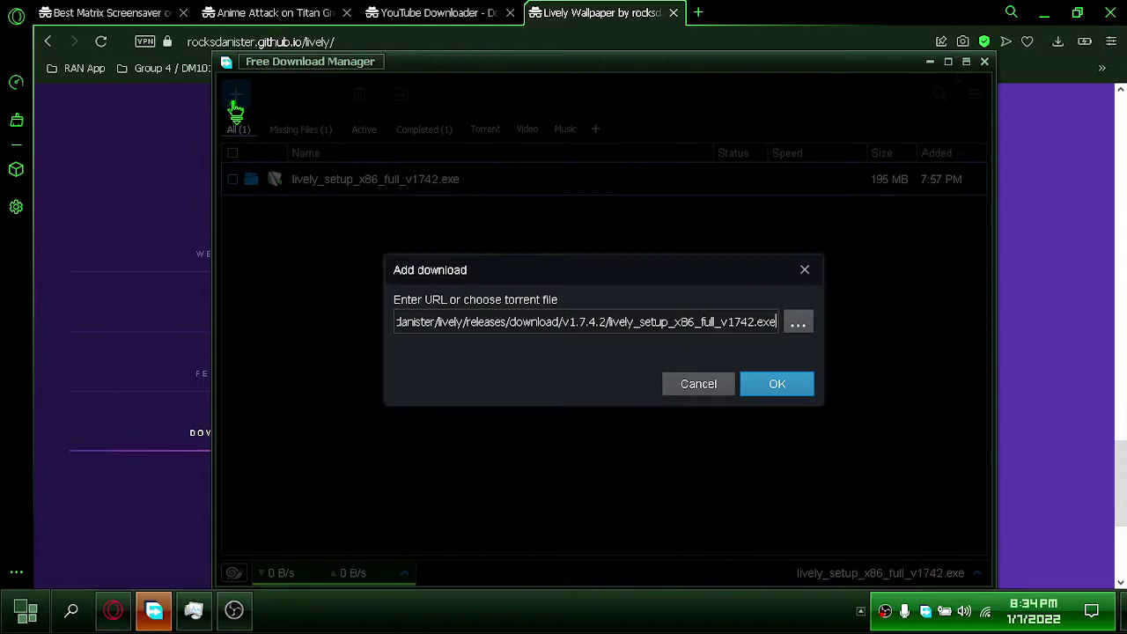
pyautogui.click(777, 384)
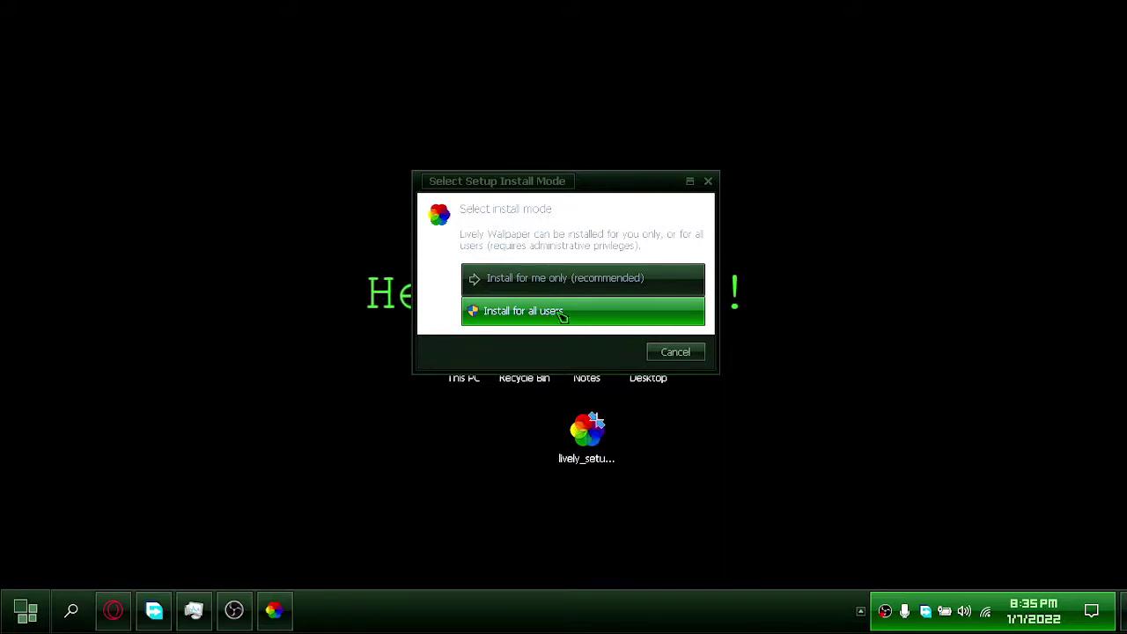
# Step: Start Lively setup for all users in English and accept the license agreement
pyautogui.click(563, 312)
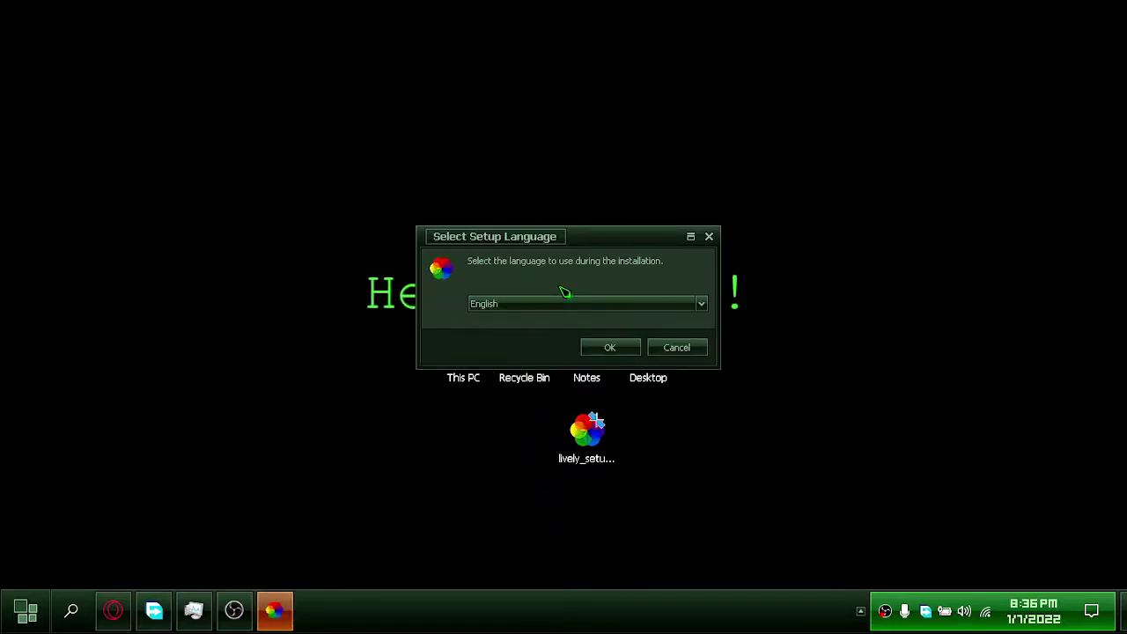
pyautogui.click(609, 345)
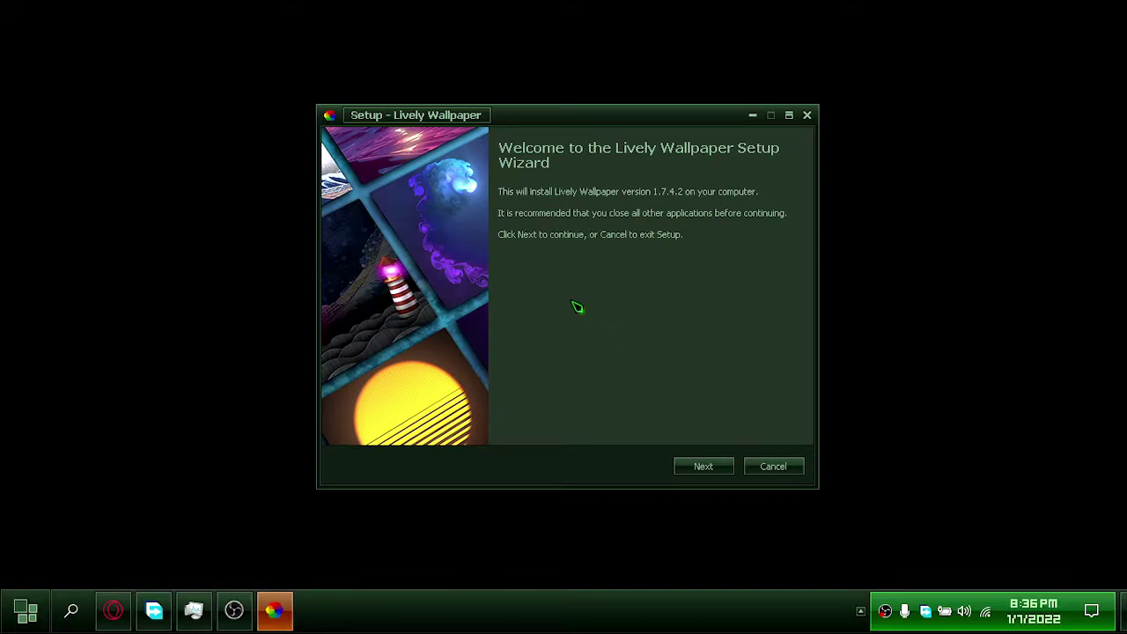
pyautogui.click(709, 465)
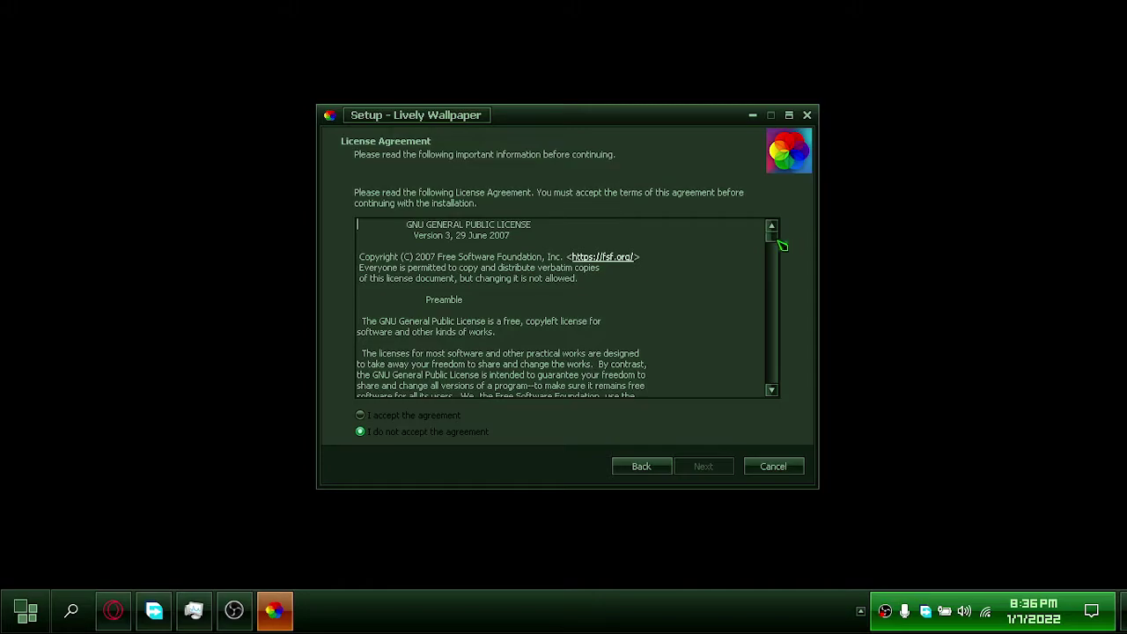
pyautogui.moveTo(772, 236); pyautogui.dragTo(753, 389)
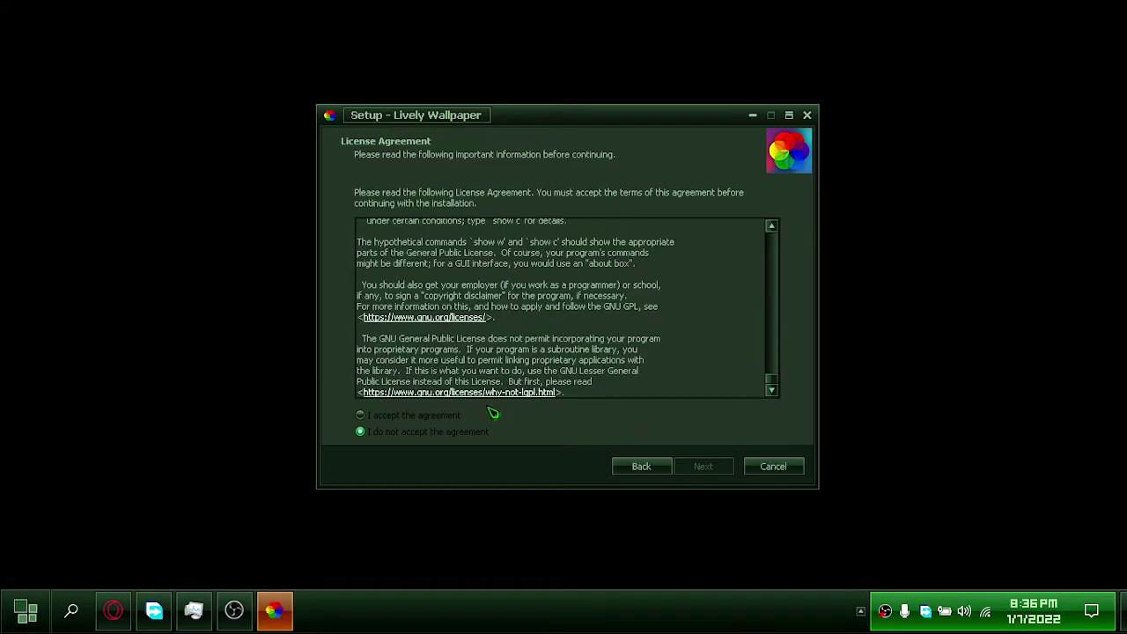
pyautogui.click(436, 421)
pyautogui.click(704, 468)
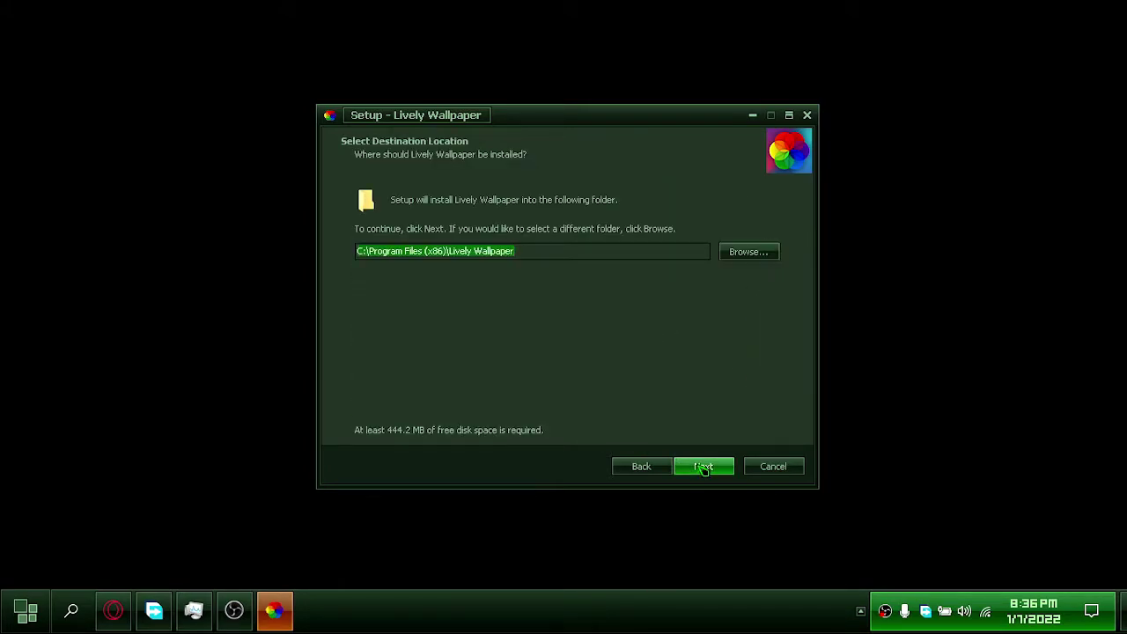
# Step: Install to the default Program Files folder with a desktop shortcut, choosing to restart later
pyautogui.click(723, 469)
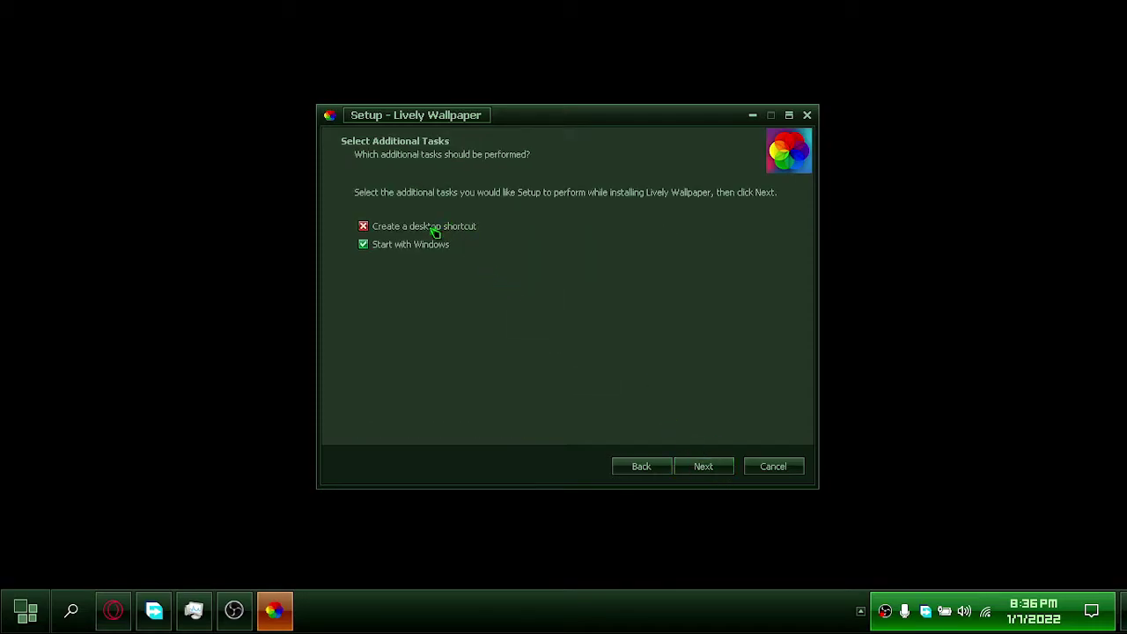
pyautogui.click(705, 472)
pyautogui.click(715, 470)
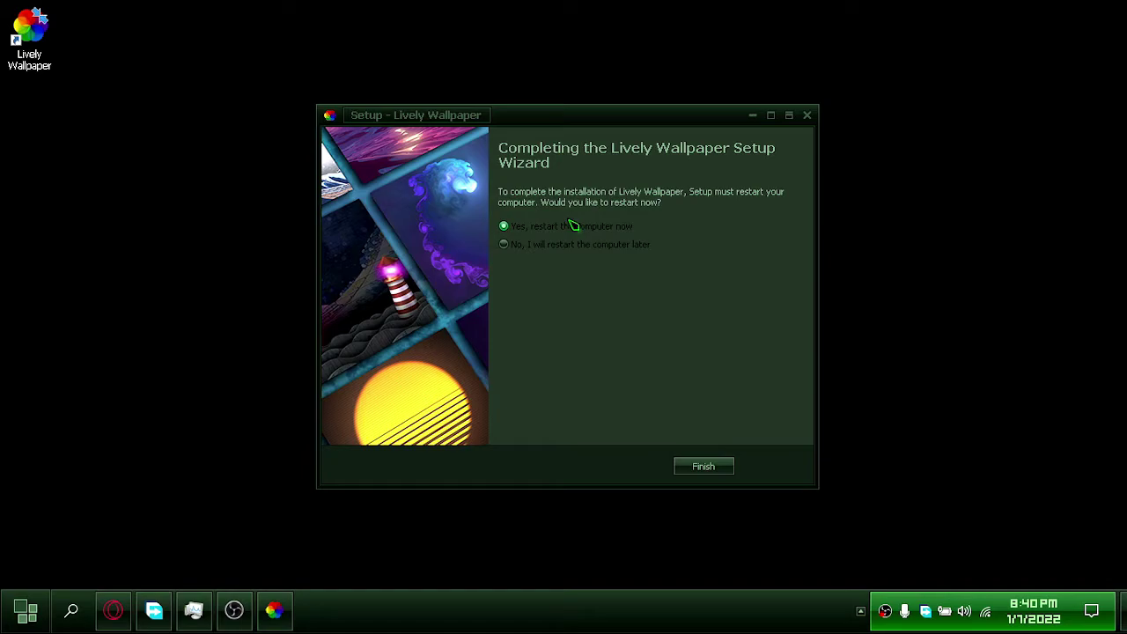
pyautogui.click(555, 251)
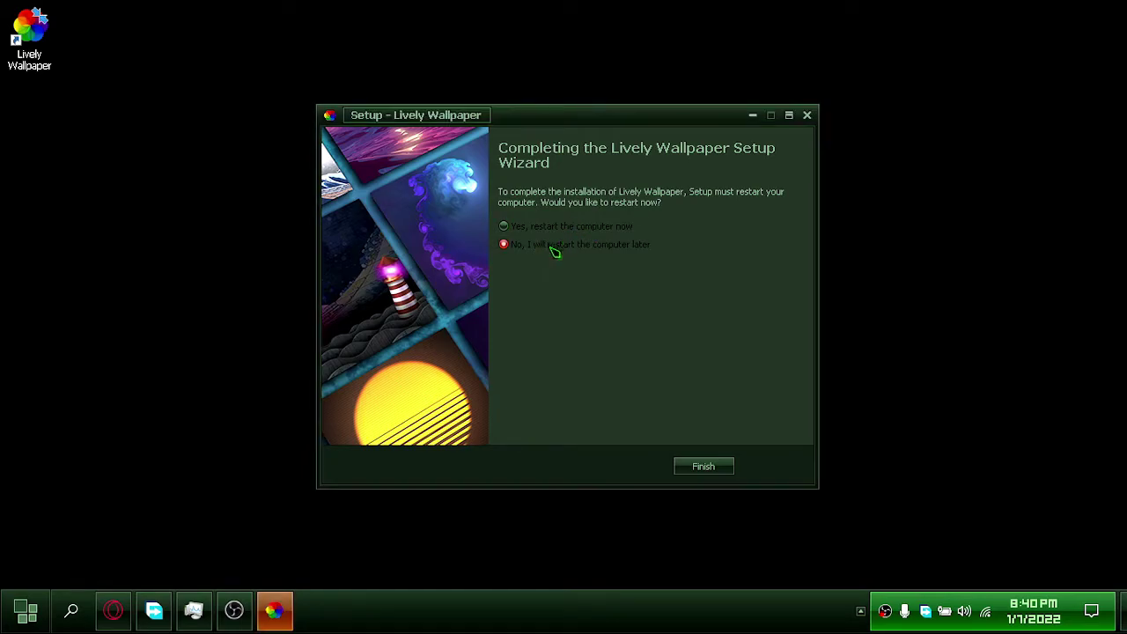
pyautogui.click(699, 469)
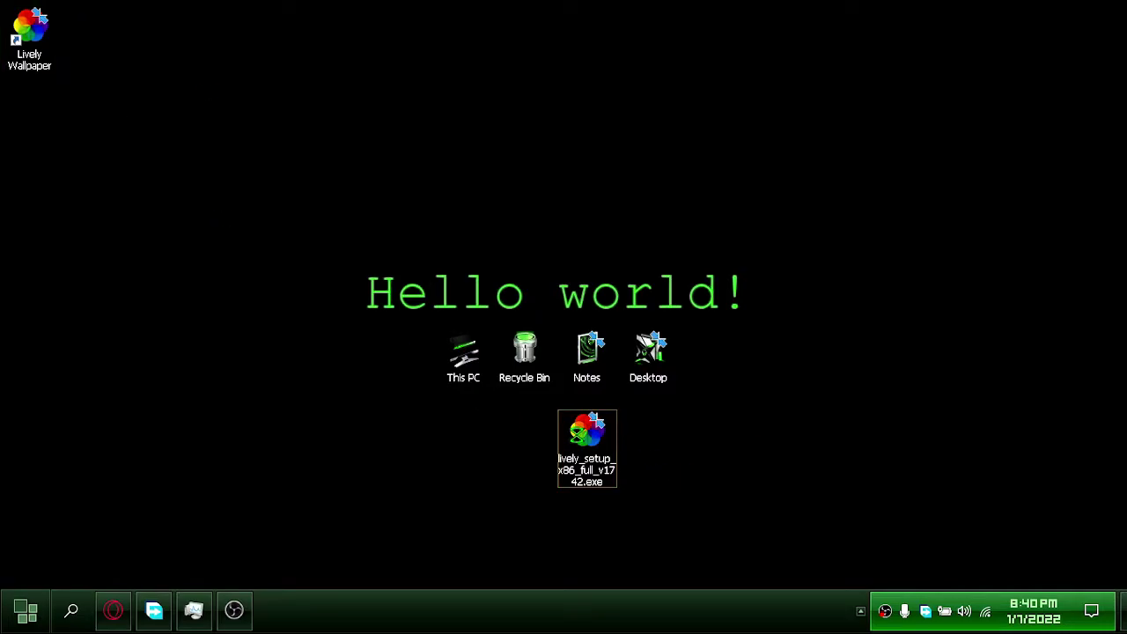
# Step: Delete the lively_setup file and move the Lively Wallpaper shortcut under the Recycle Bin
pyautogui.rightClick(573, 458)
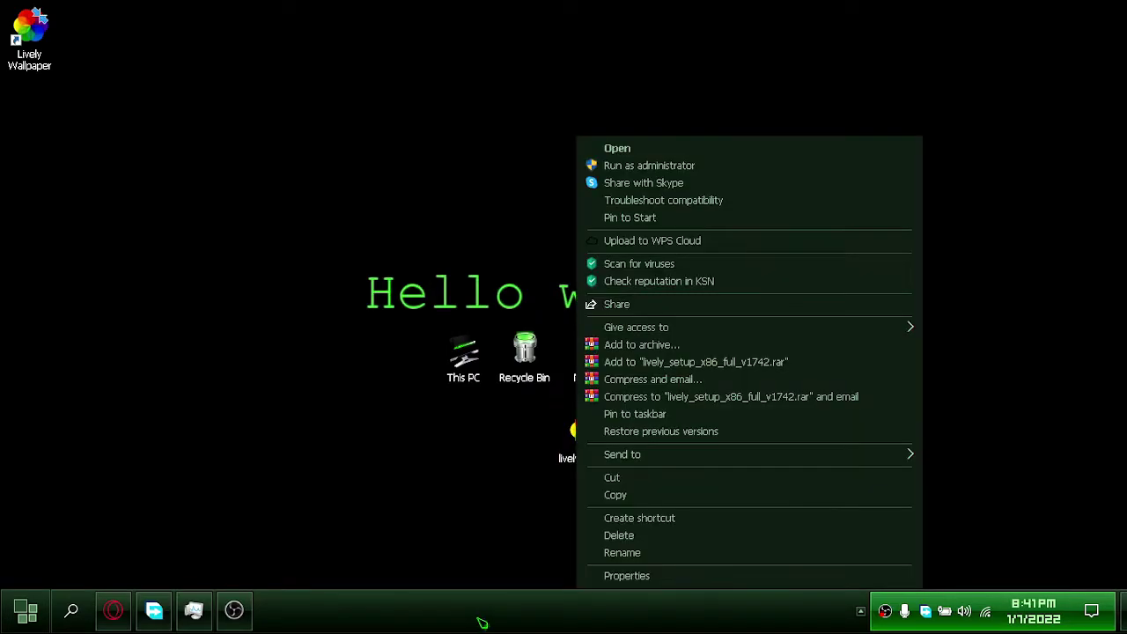
pyautogui.click(632, 537)
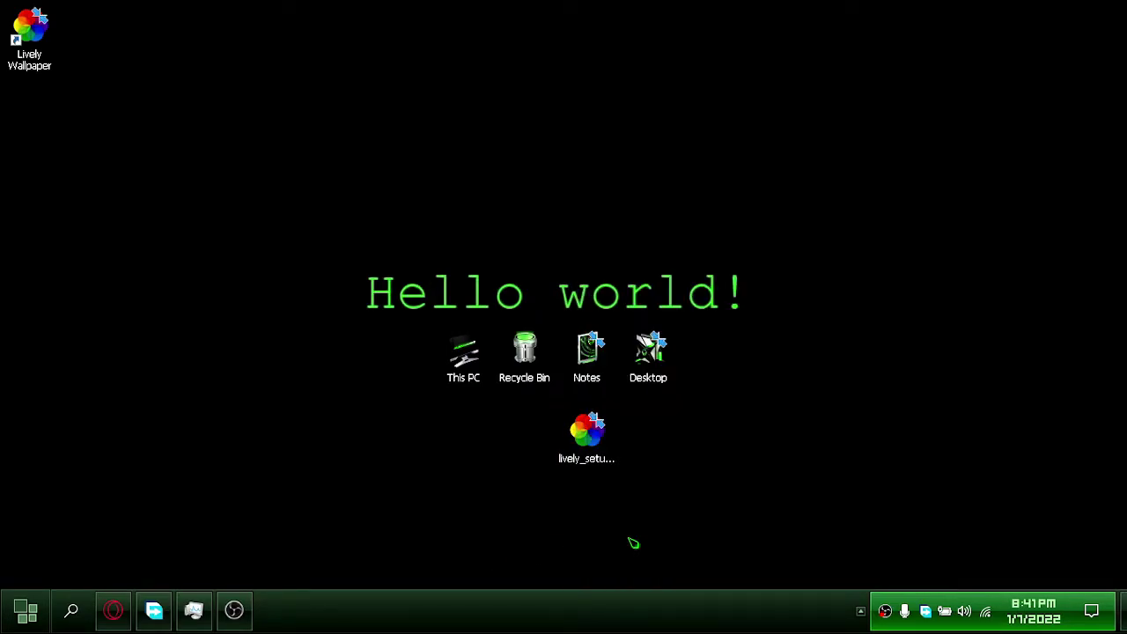
pyautogui.moveTo(29, 35); pyautogui.dragTo(524, 433)
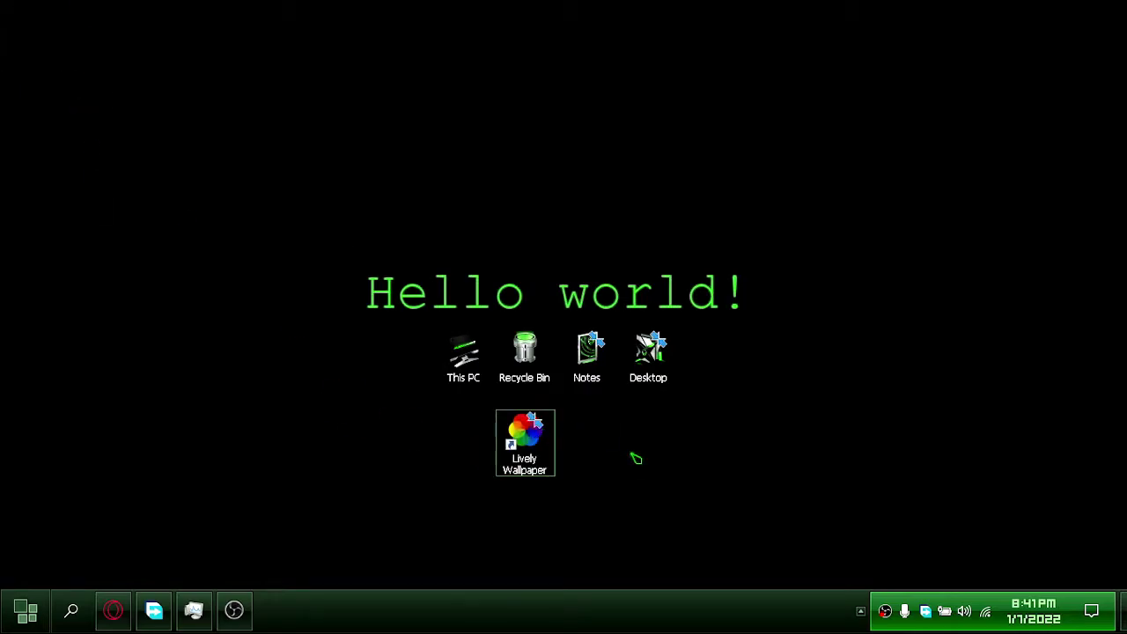
# Step: Play, then pause, the green Attack on Titan live wallpaper video on YouTube
pyautogui.click(125, 609)
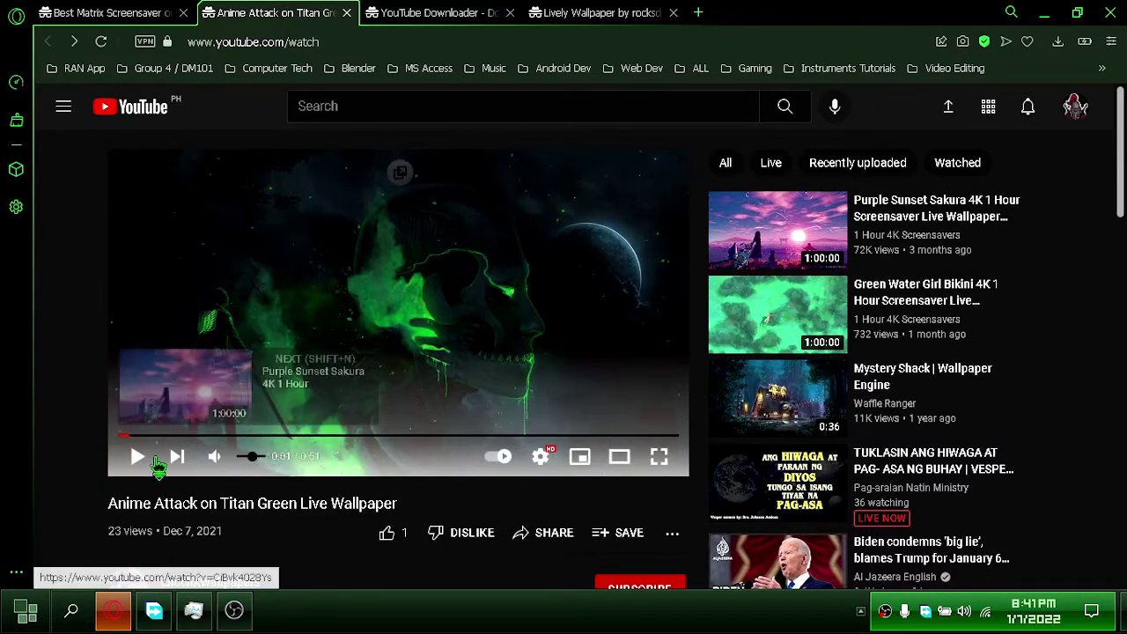
pyautogui.click(138, 456)
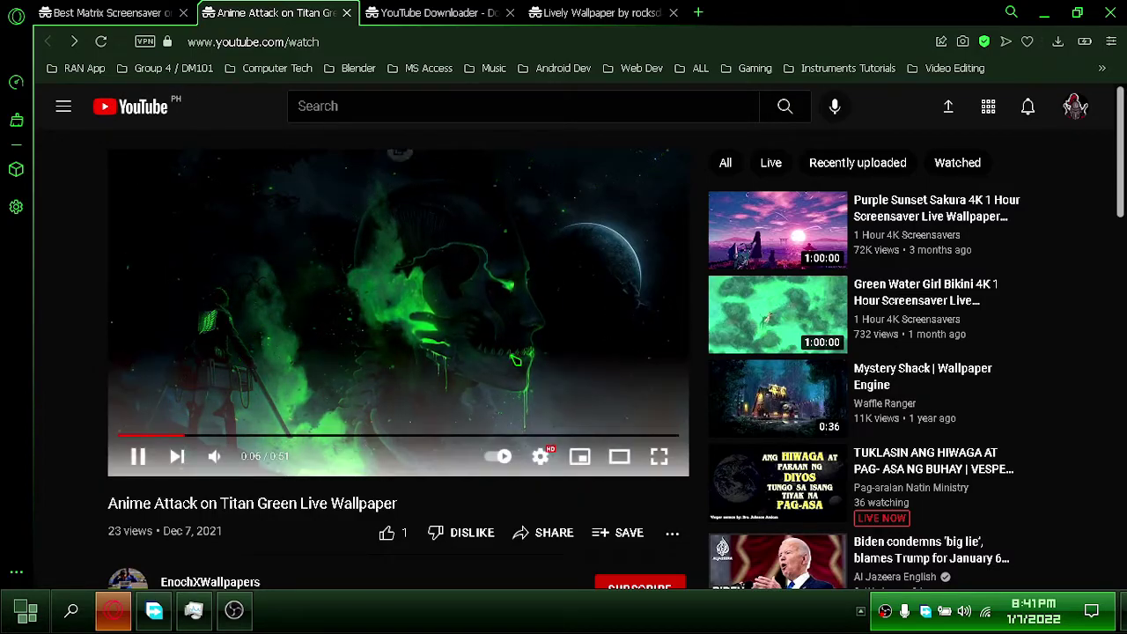
pyautogui.click(520, 361)
# Step: Like the video and copy its youtu.be share link
pyautogui.click(387, 532)
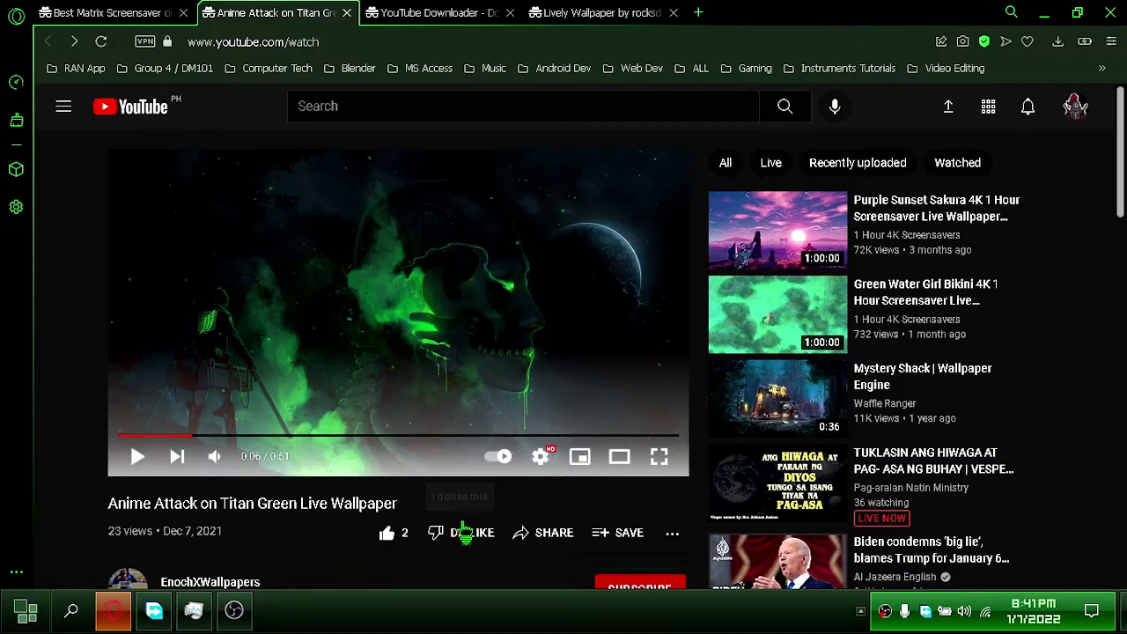
pyautogui.click(552, 533)
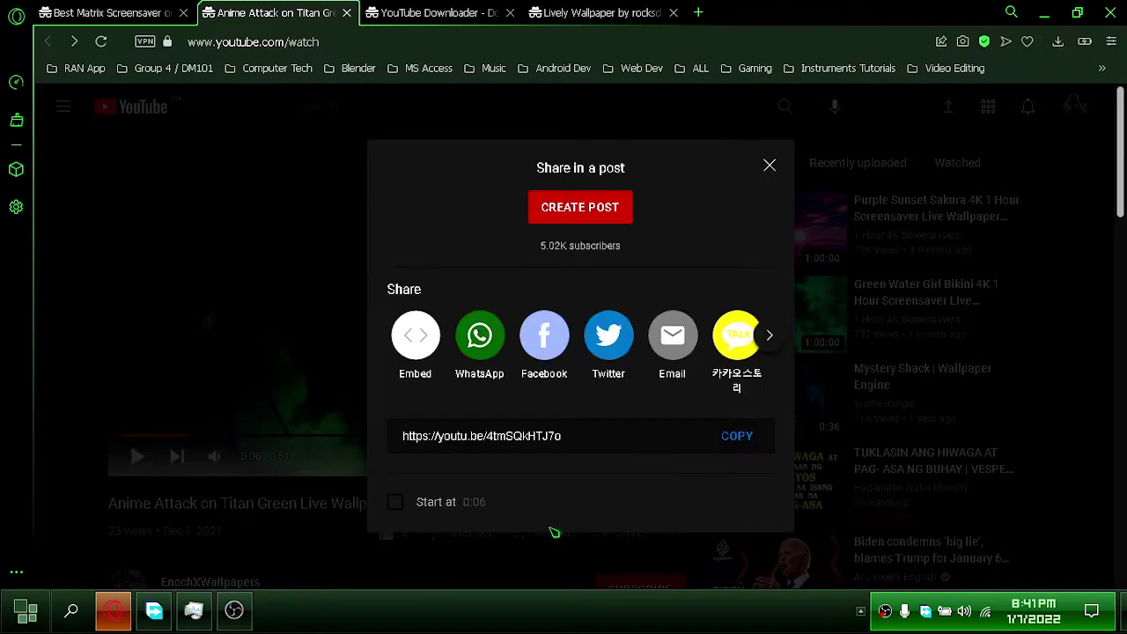
pyautogui.click(737, 436)
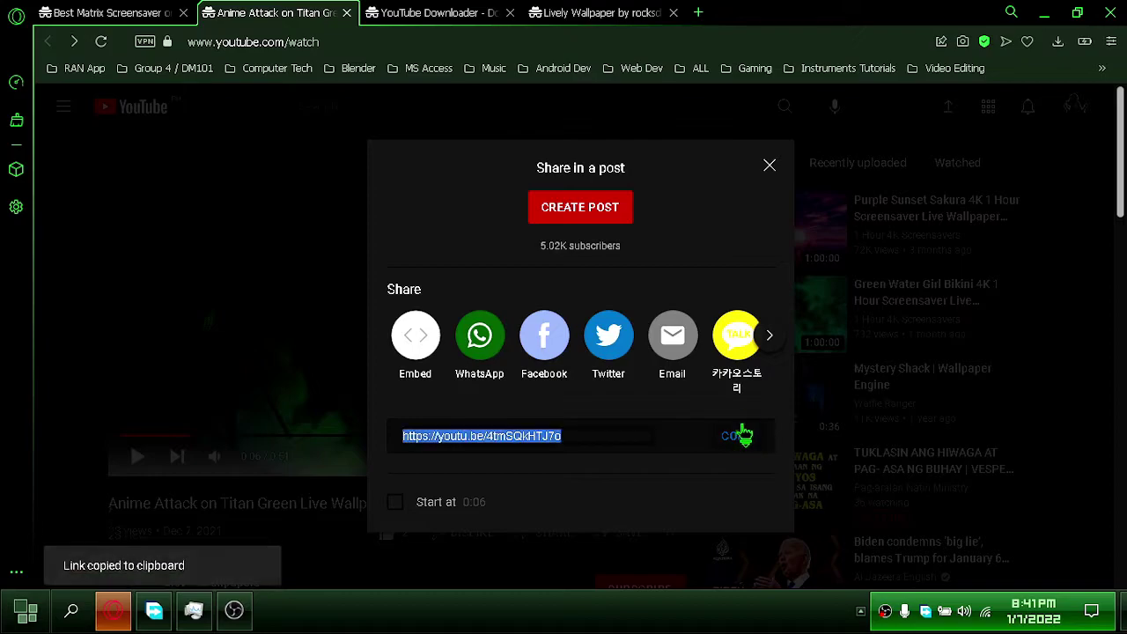
pyautogui.click(769, 165)
# Step: Paste the video link into savefrom.net and open its MP4 1080 download
pyautogui.click(415, 9)
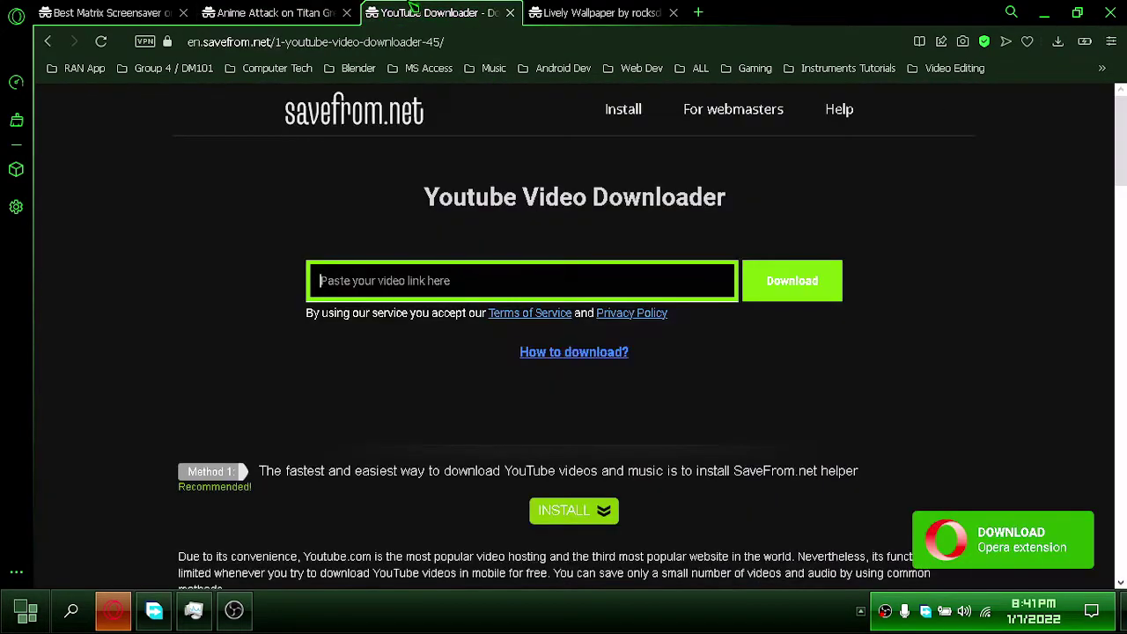
pyautogui.rightClick(511, 291)
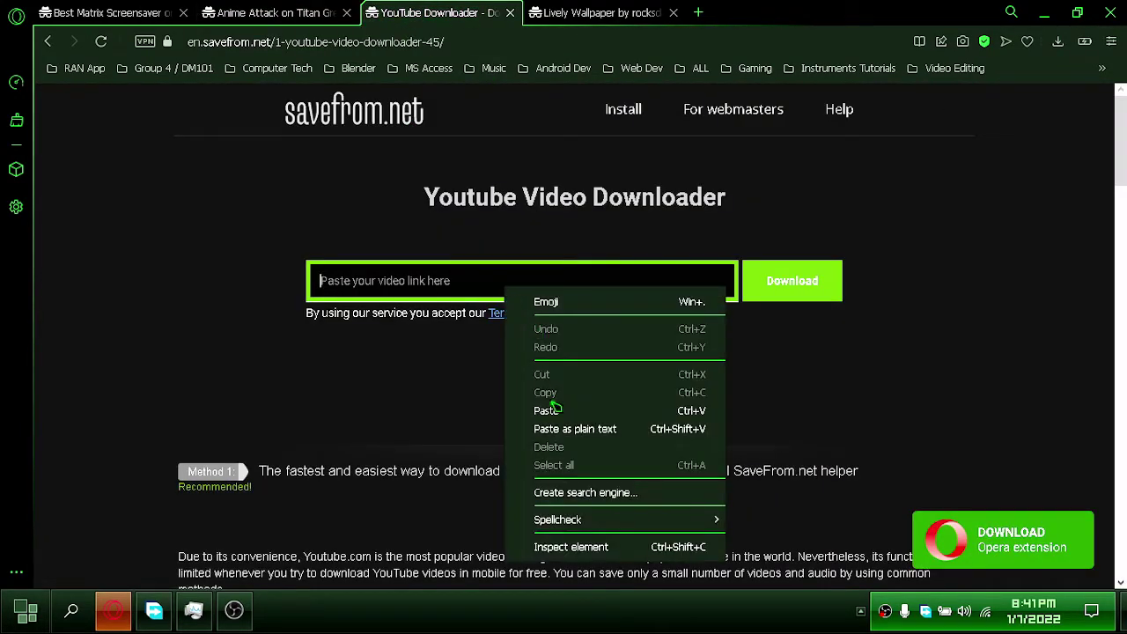
pyautogui.click(553, 410)
pyautogui.click(791, 281)
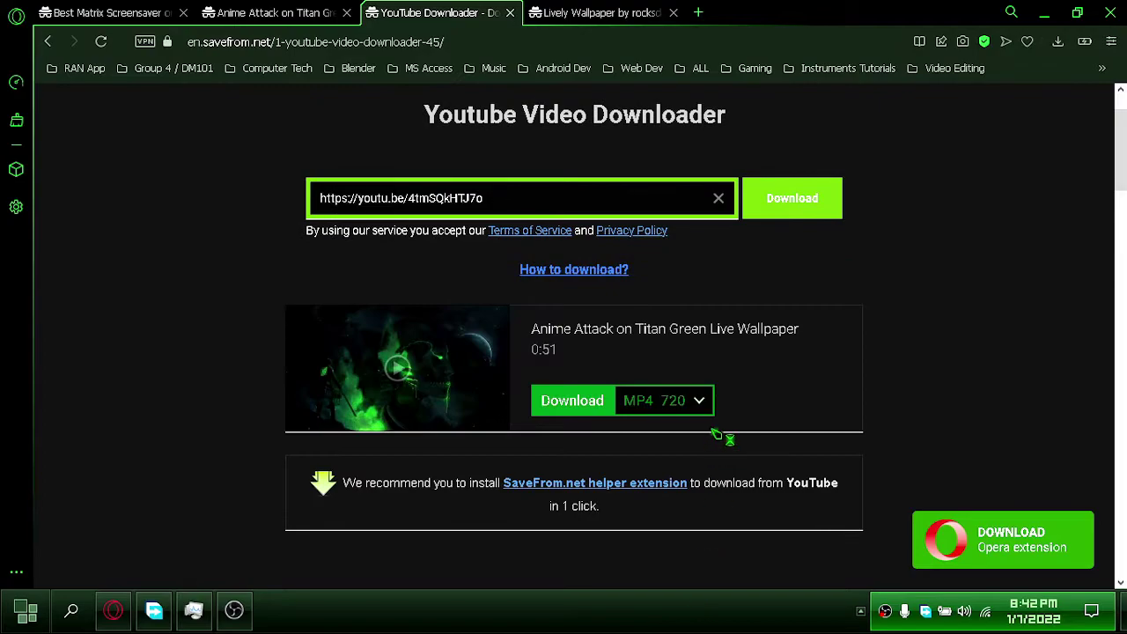
pyautogui.click(702, 401)
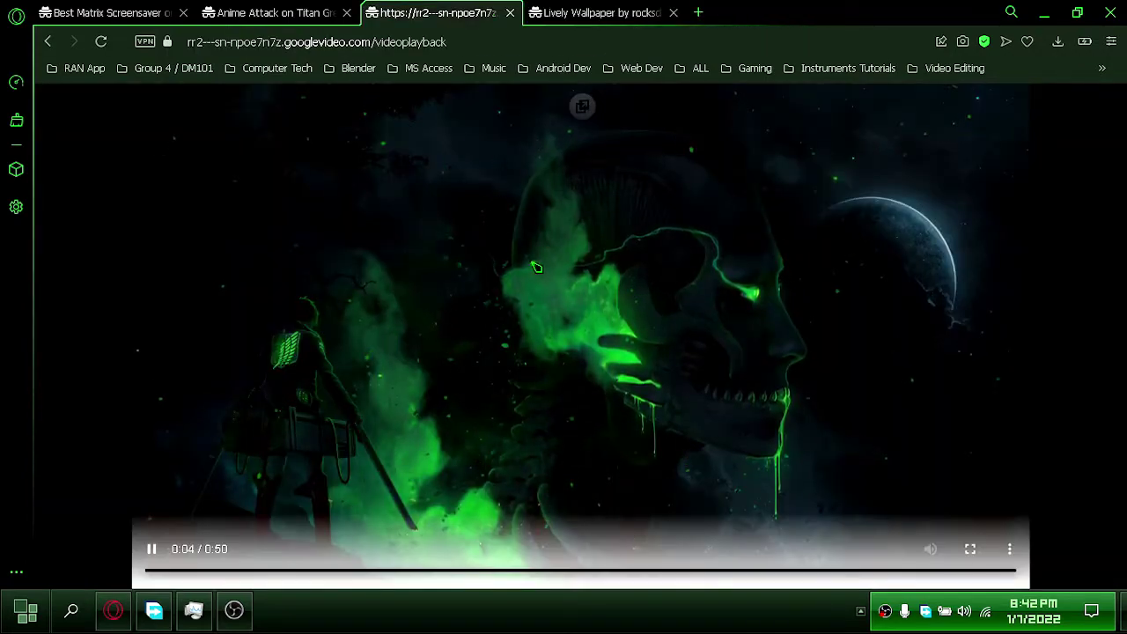
# Step: Save the playing video as videoplayback.mp4 on the Desktop, then drag it beside the Lively shortcut
pyautogui.rightClick(531, 261)
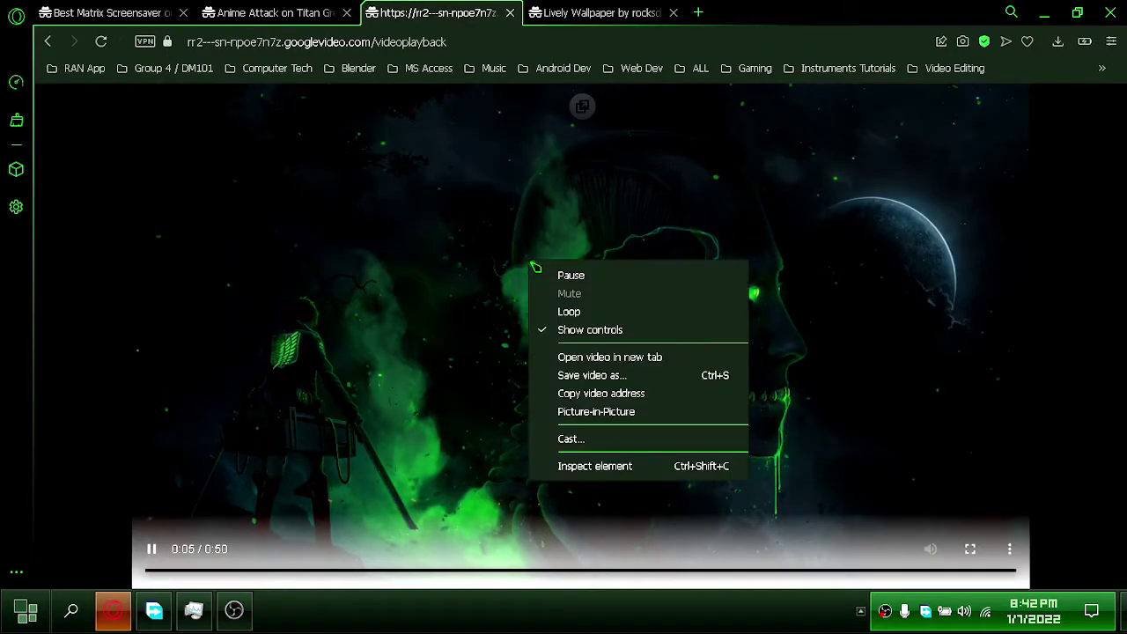
pyautogui.click(597, 376)
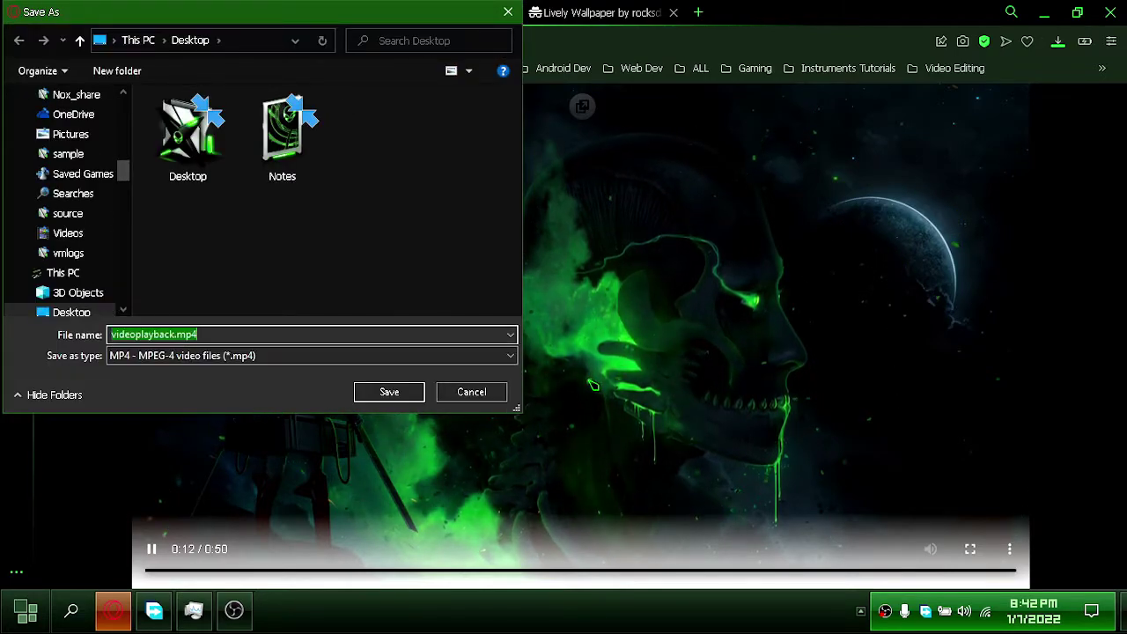
pyautogui.click(403, 394)
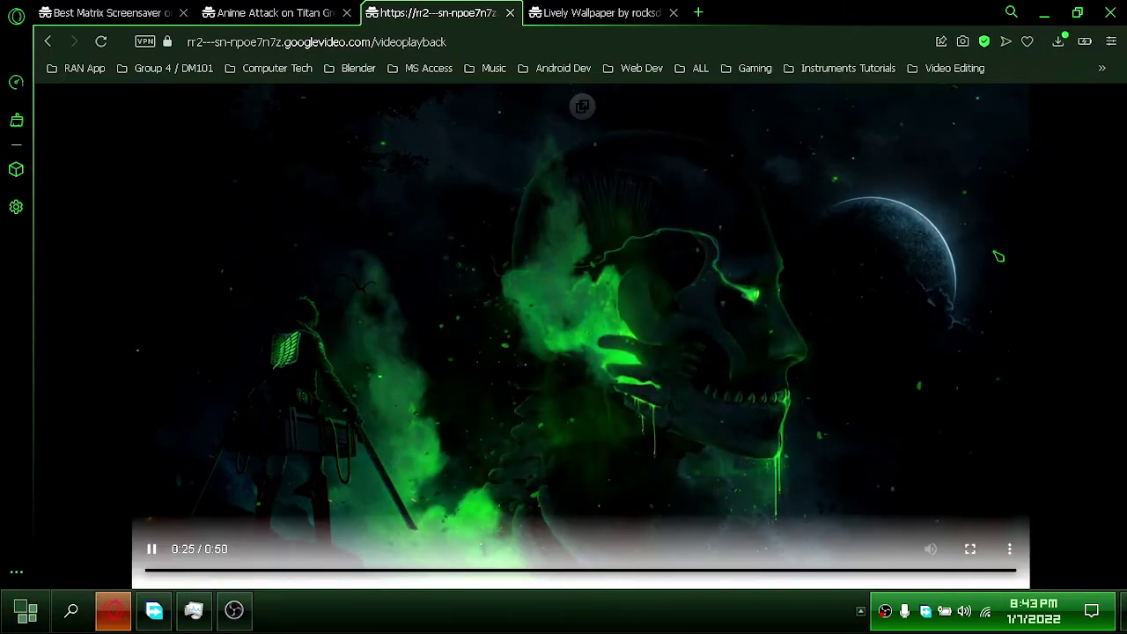
pyautogui.click(1039, 24)
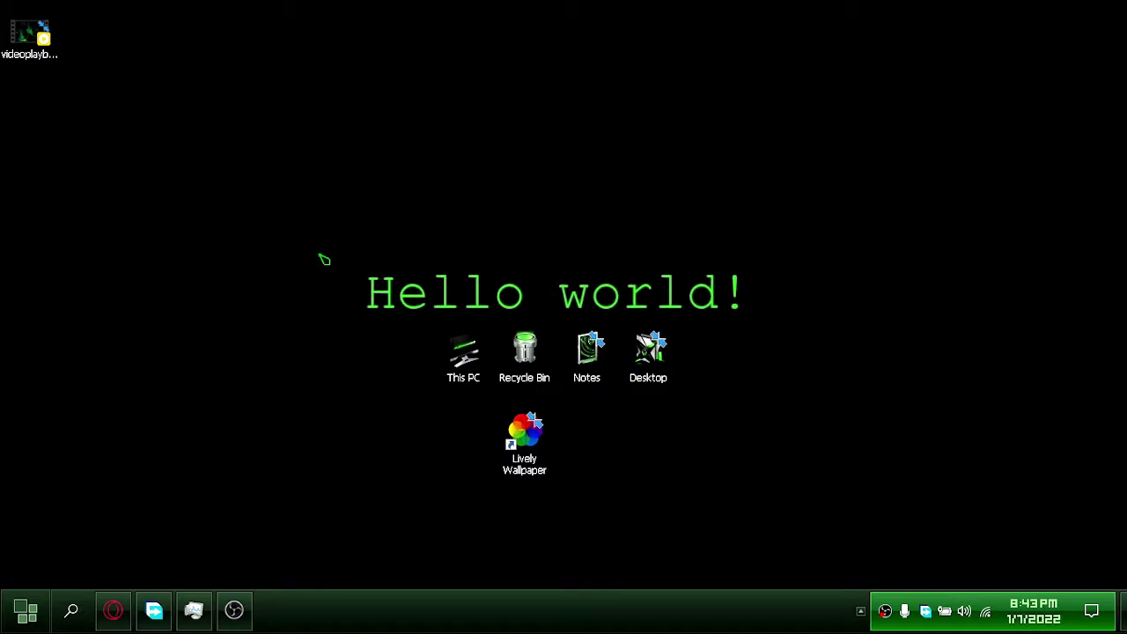
pyautogui.moveTo(31, 37); pyautogui.dragTo(602, 451)
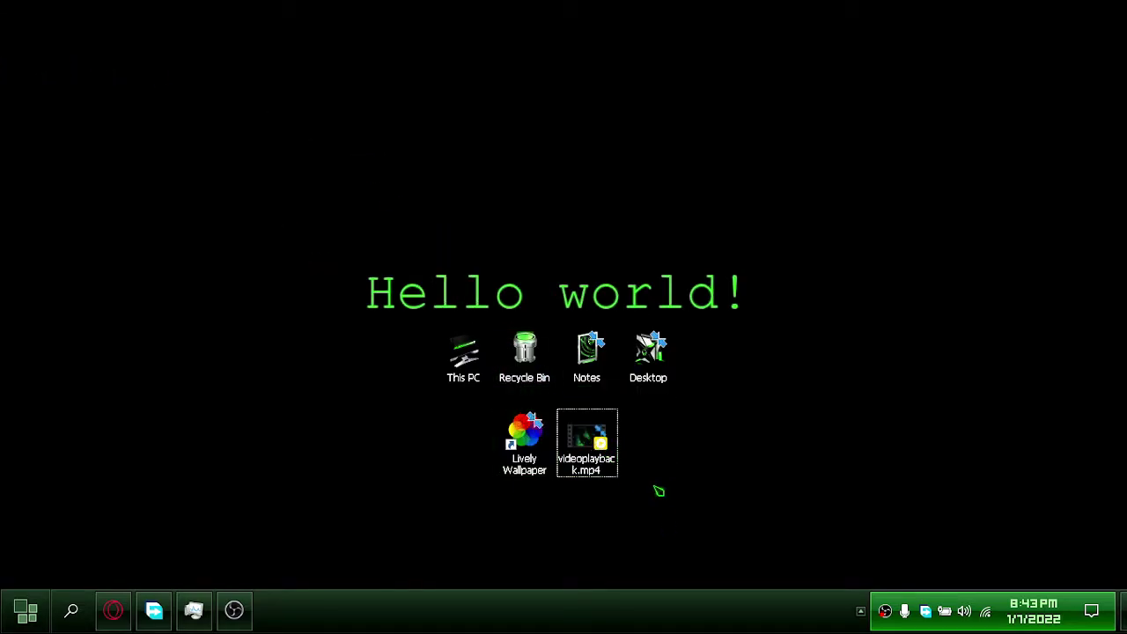
# Step: Restart the computer from the Start menu's power options
pyautogui.click(25, 610)
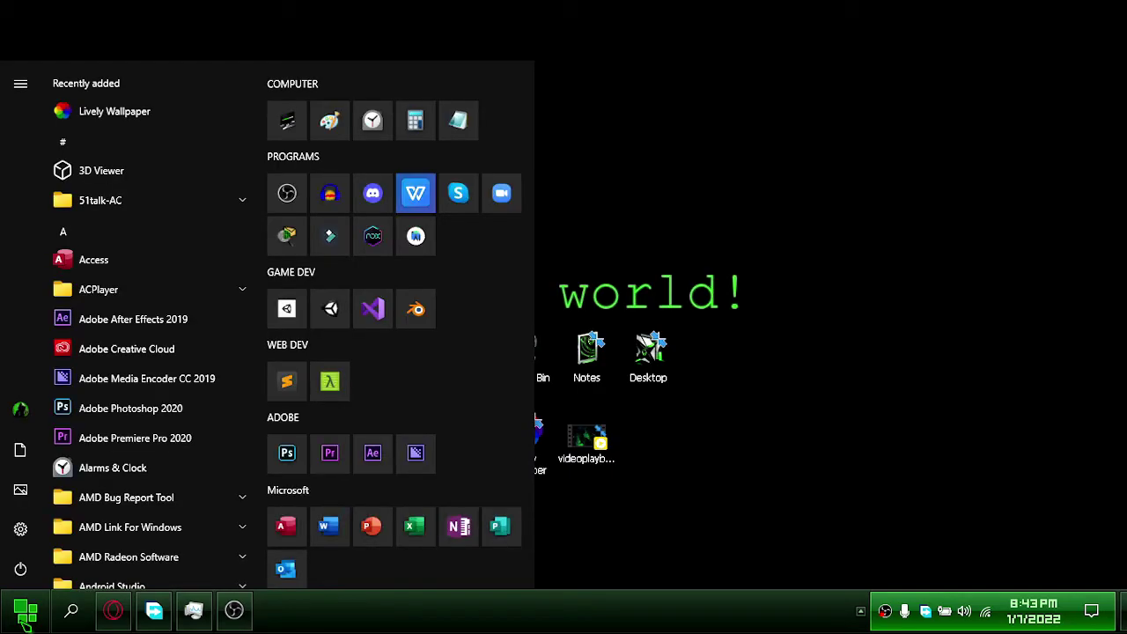
pyautogui.click(27, 572)
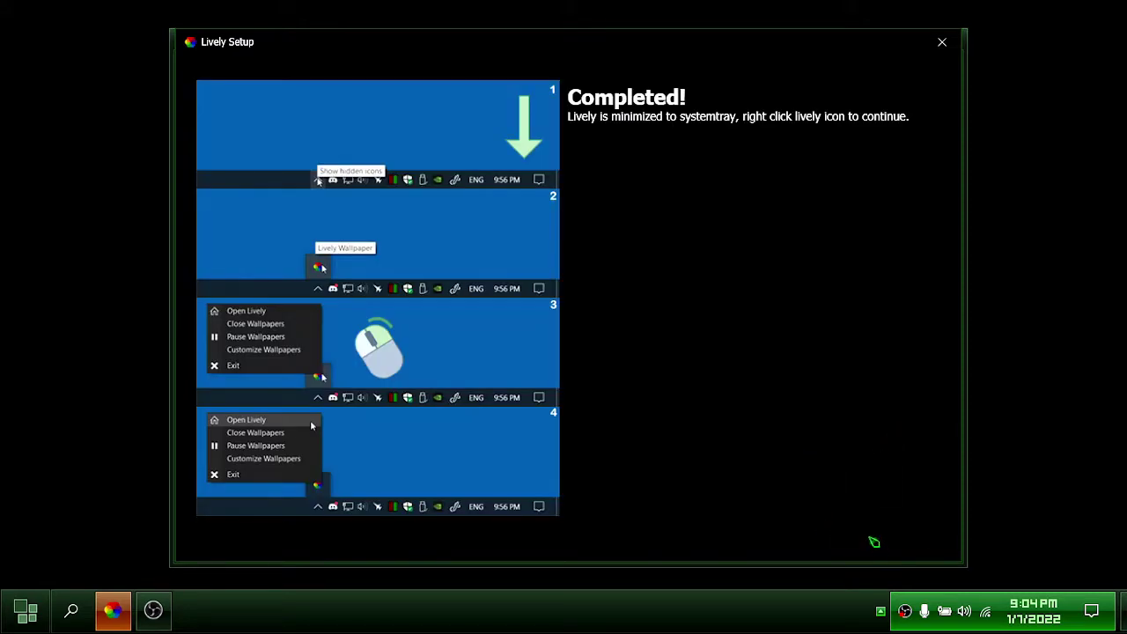
# Step: Open Lively from its tray icon and apply the Matrix Rain Customizable wallpaper
pyautogui.click(881, 611)
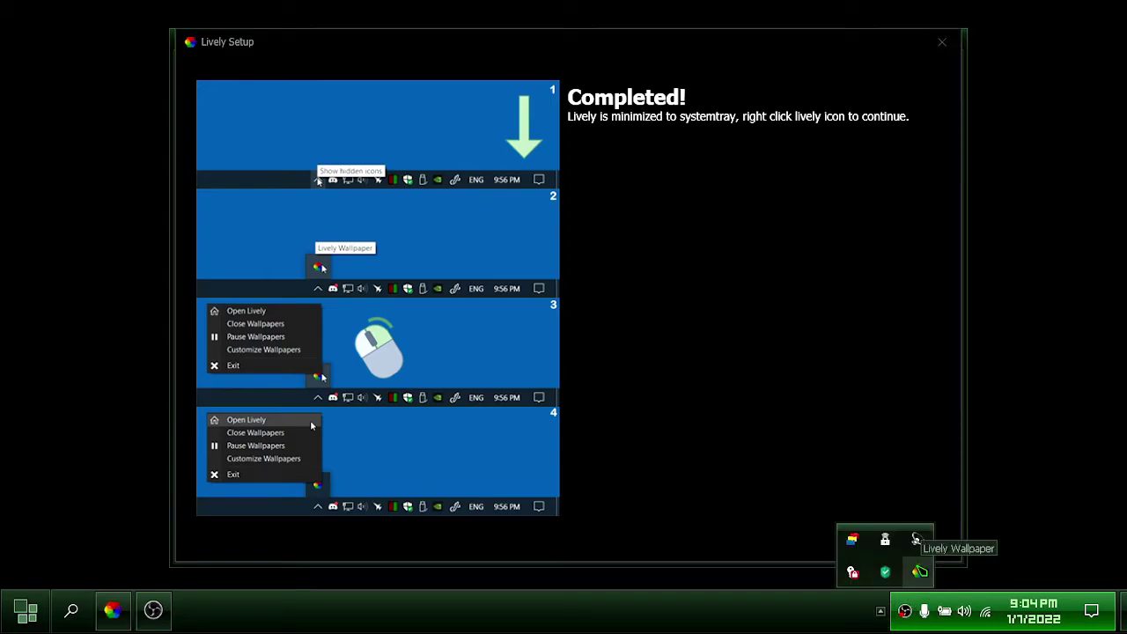
pyautogui.rightClick(919, 573)
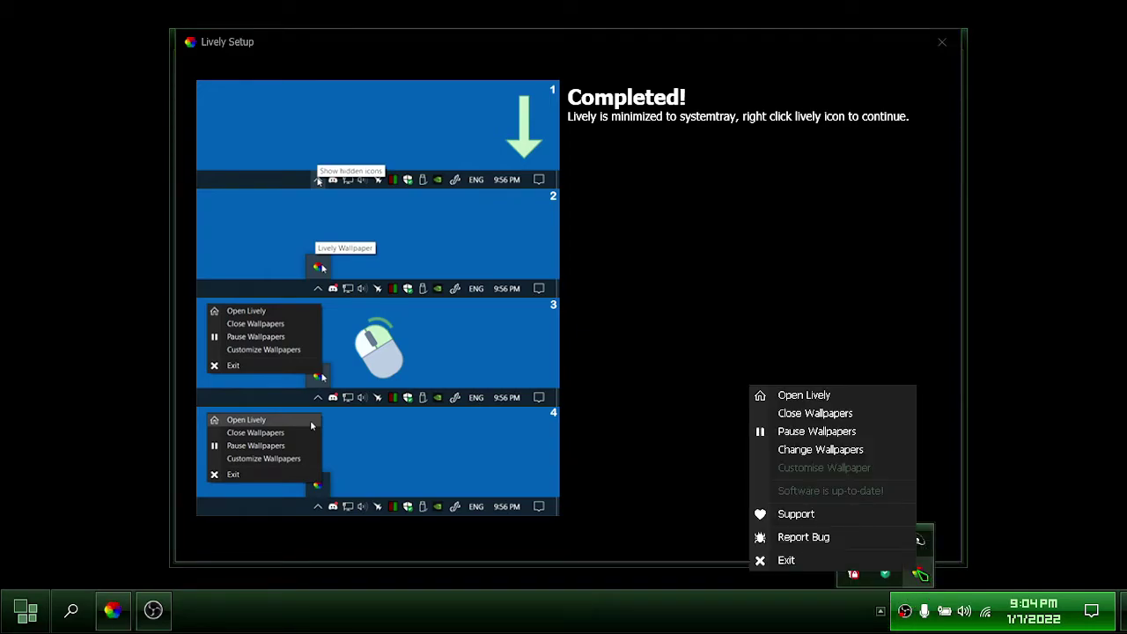
pyautogui.click(828, 398)
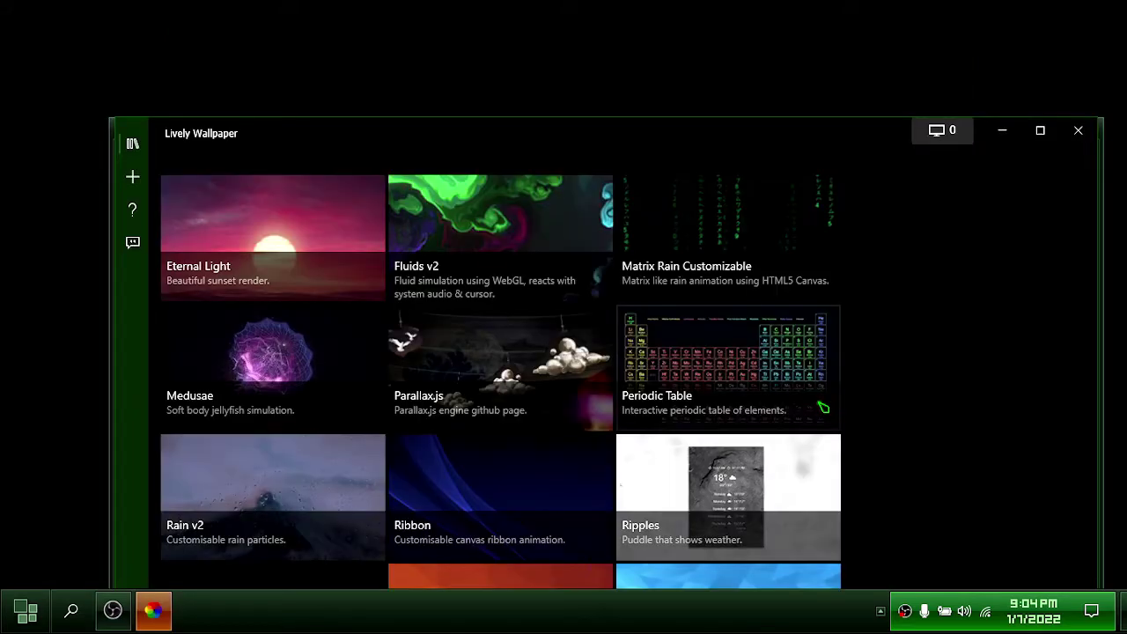
pyautogui.click(1040, 129)
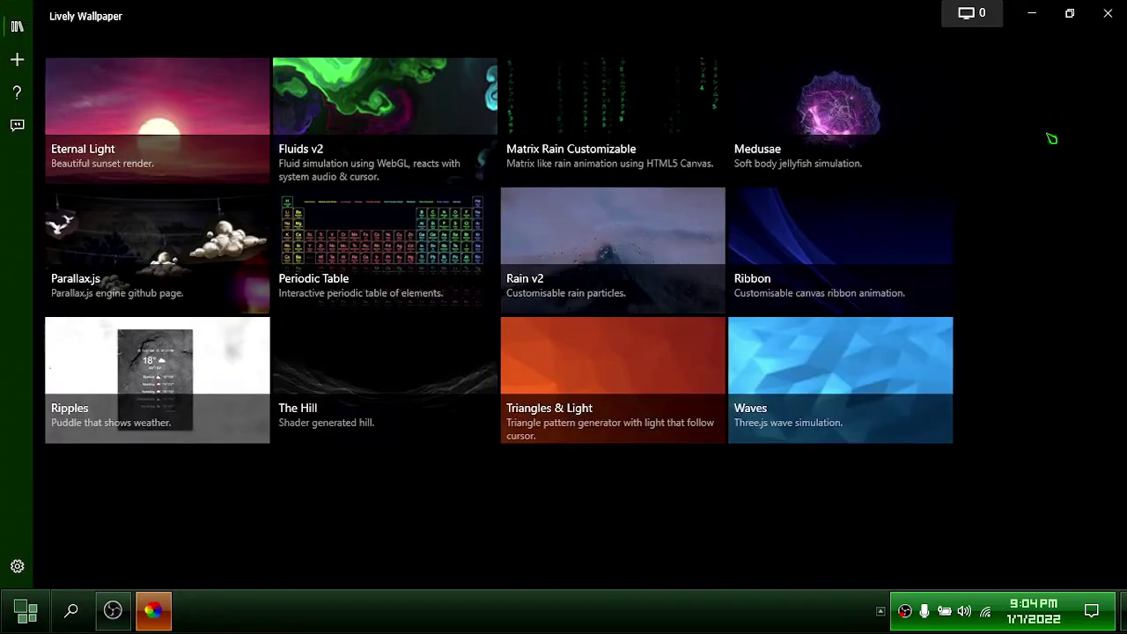
pyautogui.click(631, 119)
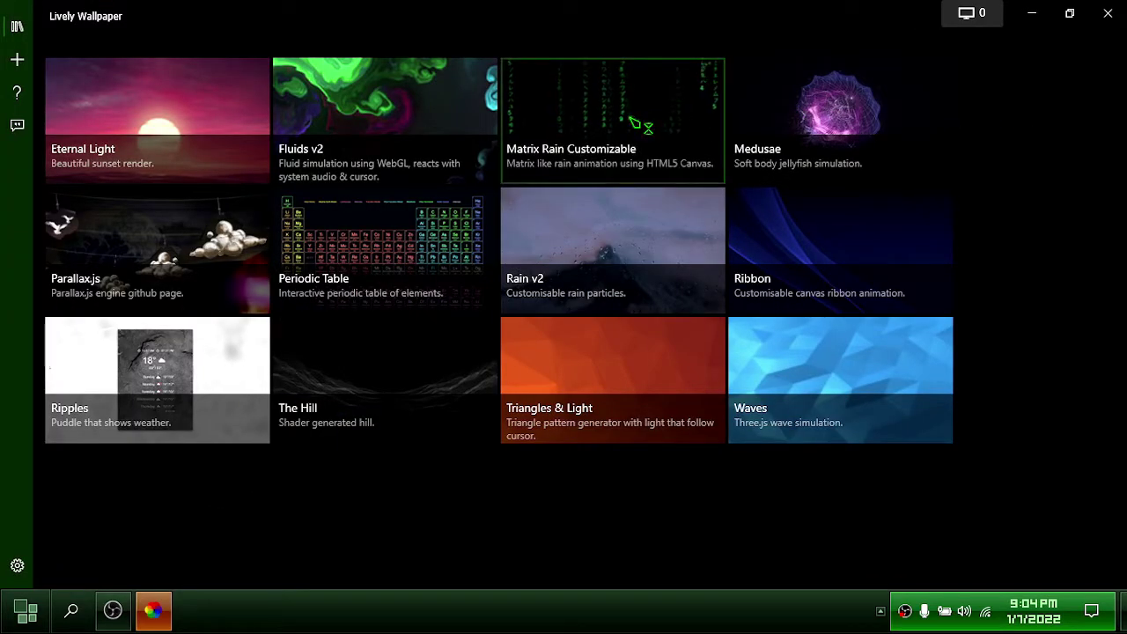
pyautogui.click(1074, 14)
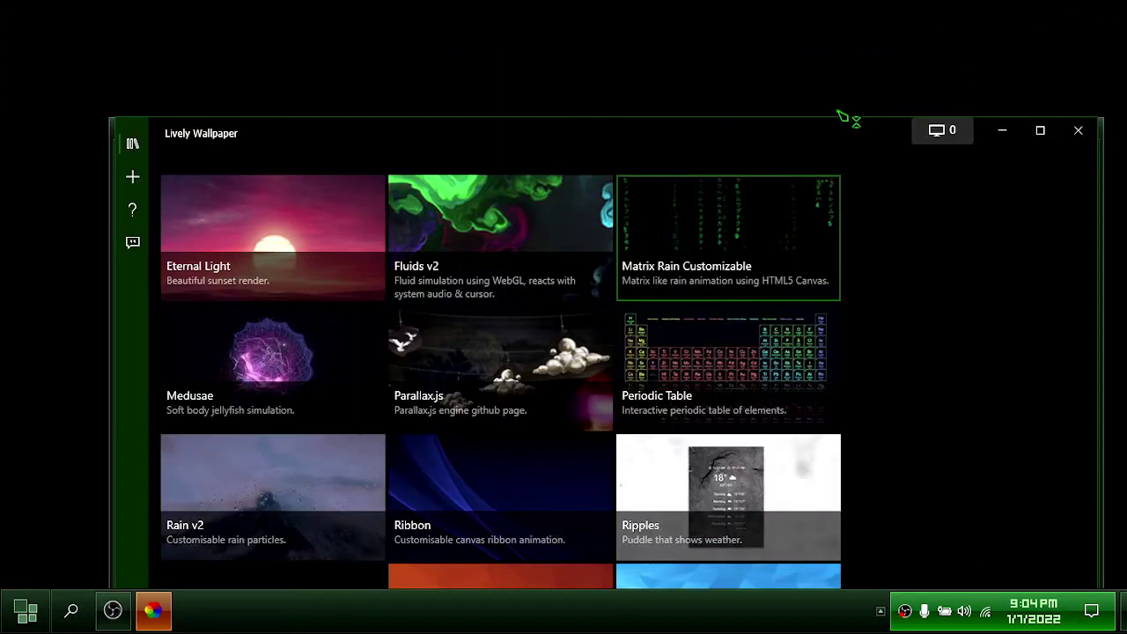
pyautogui.moveTo(757, 154); pyautogui.dragTo(682, 96)
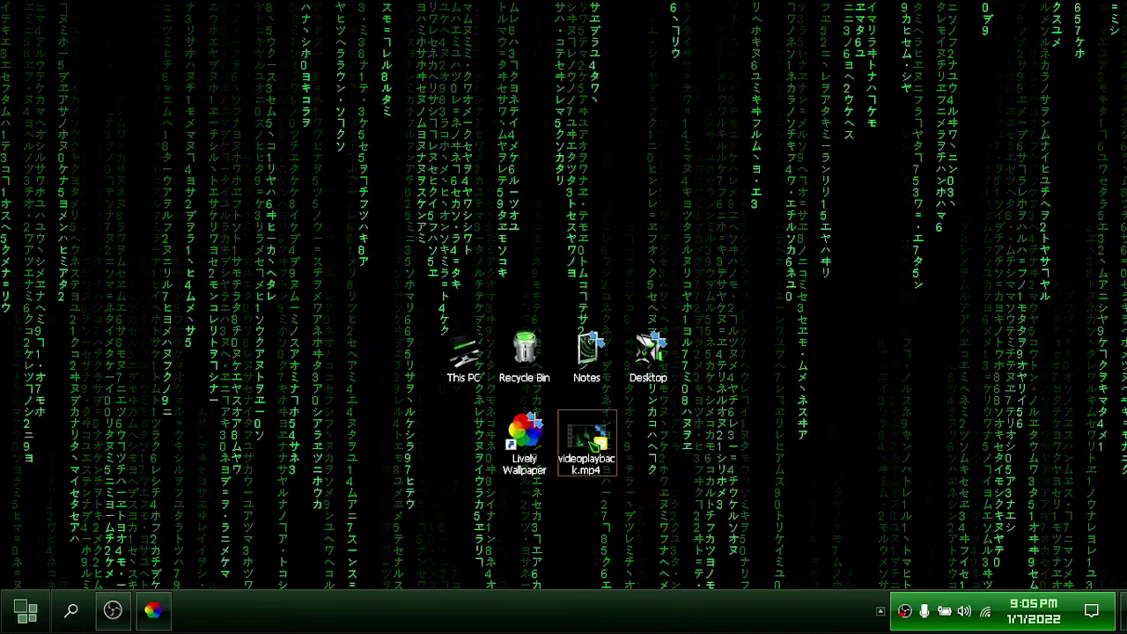
# Step: Cut videoplayback.mp4 and browse to C:\ALL\Photo\Wallpaper in File Explorer
pyautogui.rightClick(594, 447)
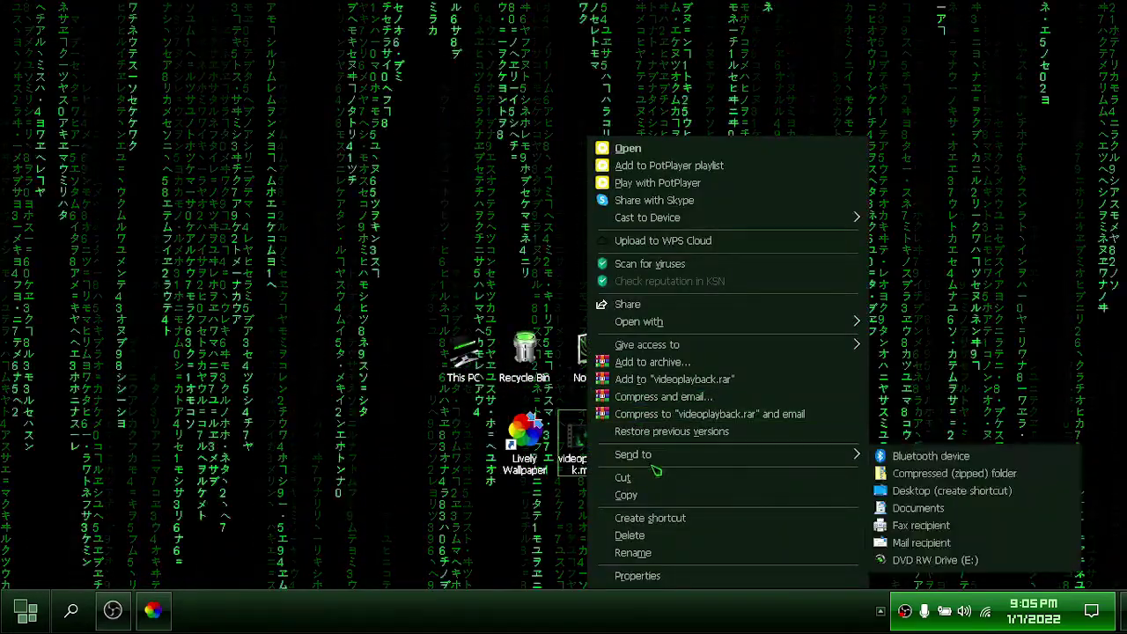
pyautogui.click(623, 477)
pyautogui.click(463, 357)
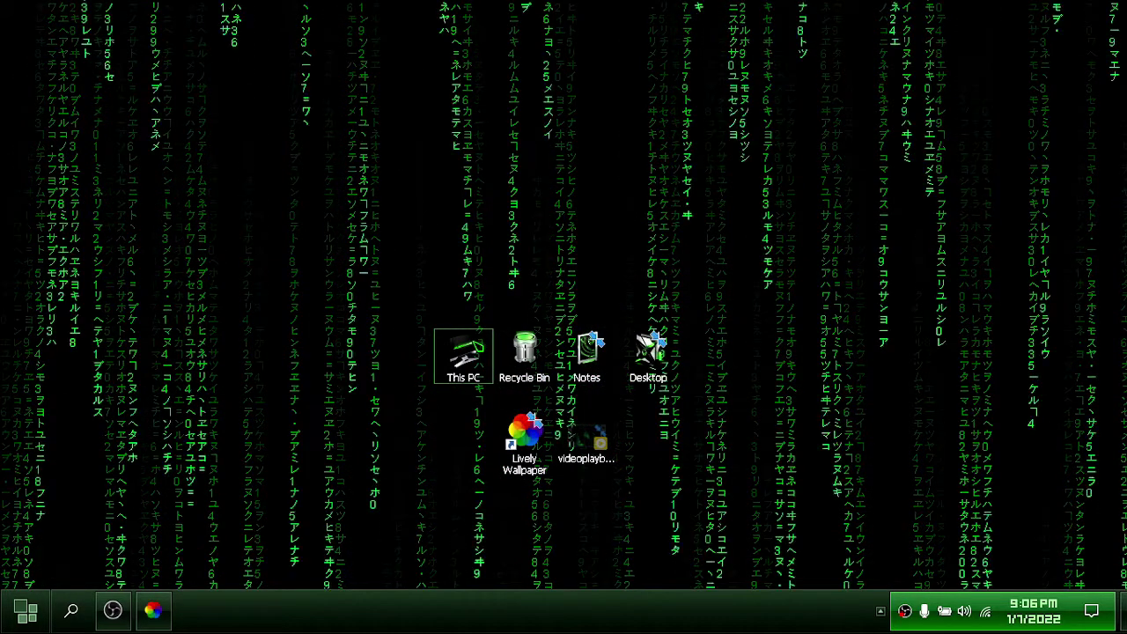
pyautogui.doubleClick(473, 345)
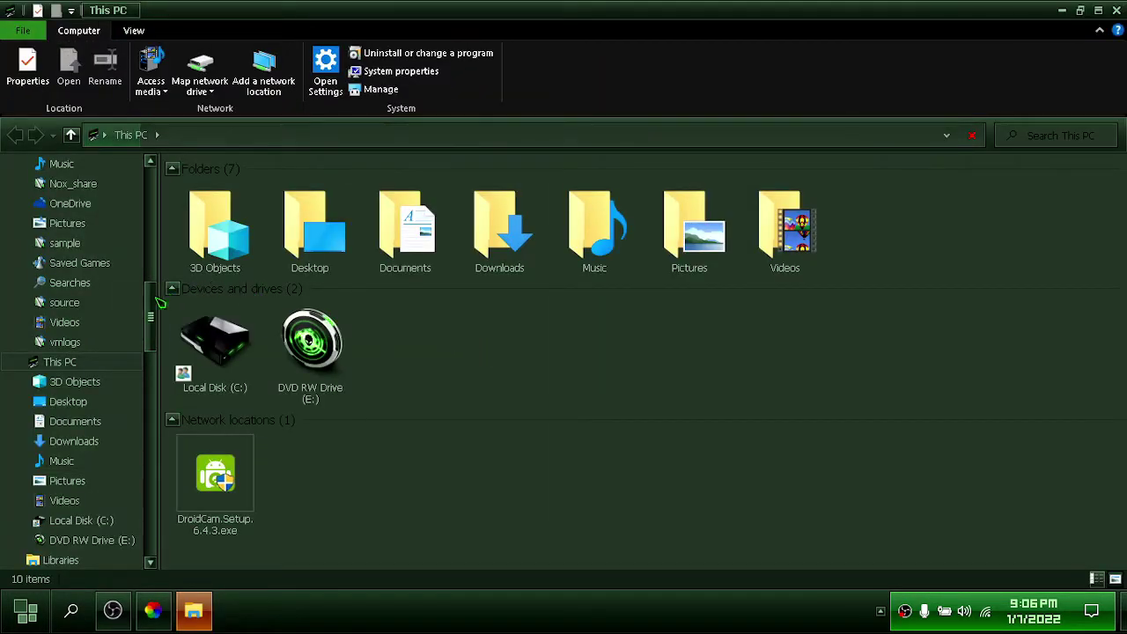
pyautogui.click(70, 209)
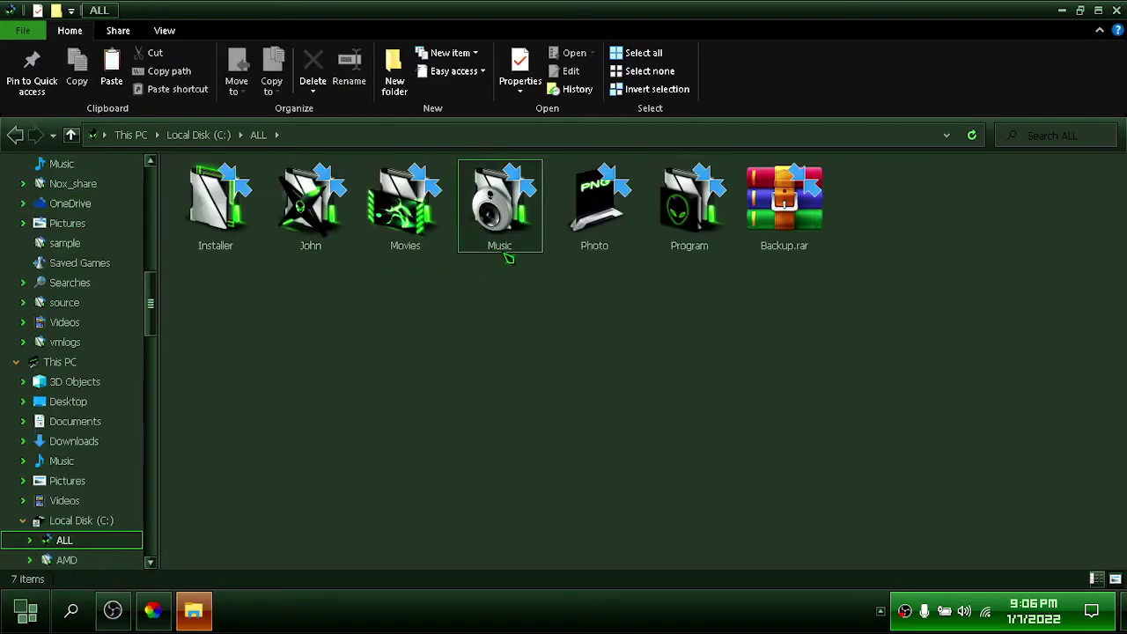
pyautogui.doubleClick(608, 230)
pyautogui.doubleClick(244, 208)
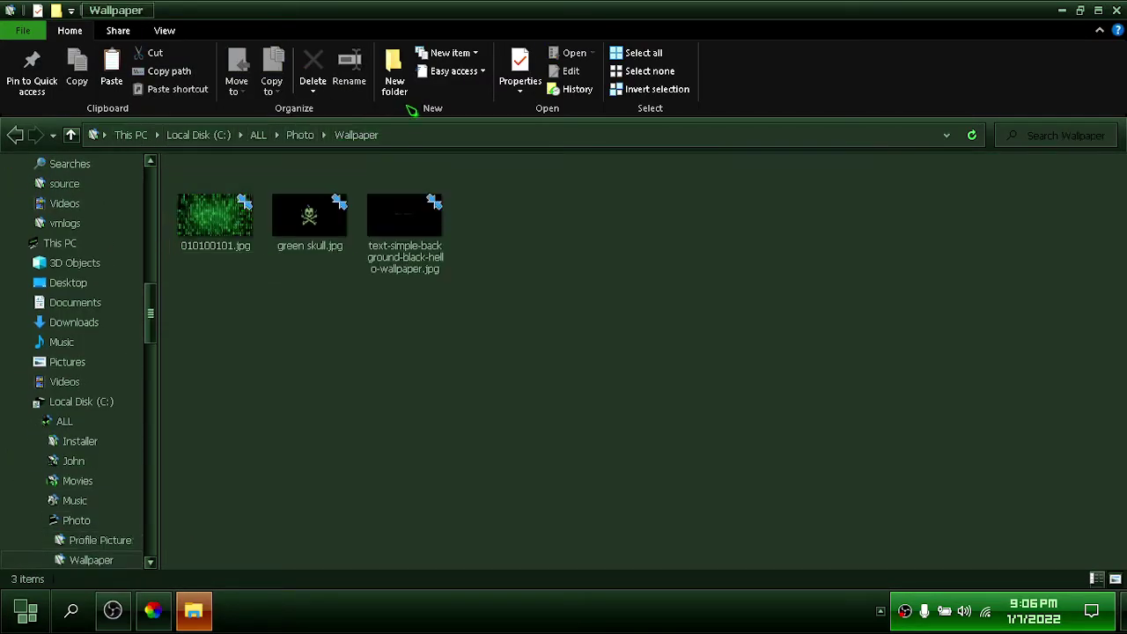
# Step: Create a 'Live Wallpaper' folder and paste videoplayback.mp4 into it
pyautogui.click(394, 71)
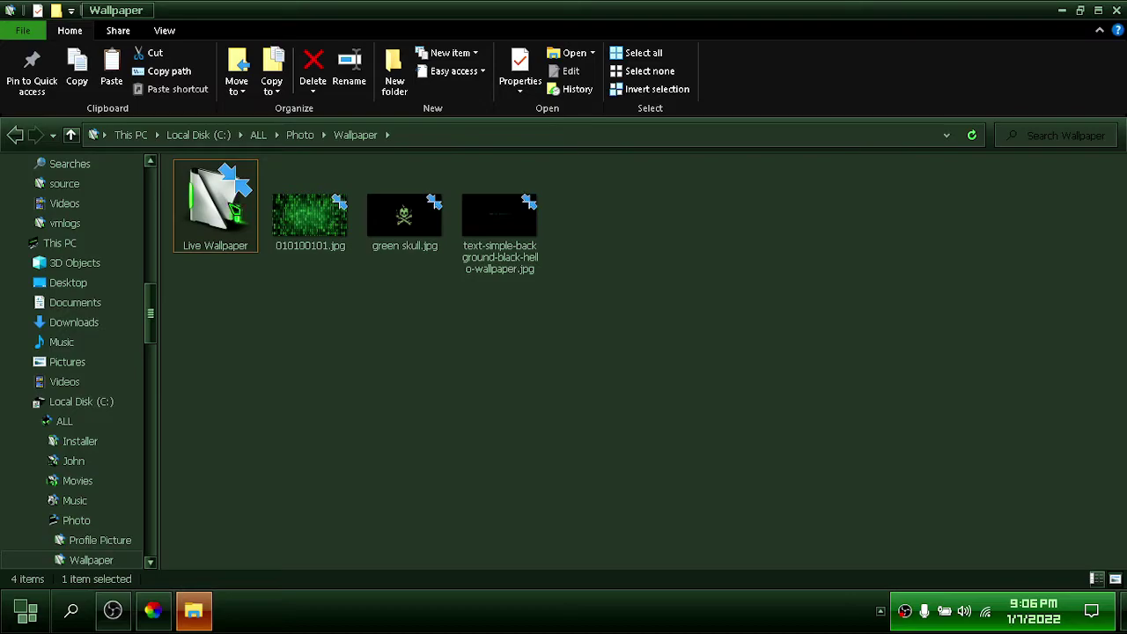
pyautogui.doubleClick(228, 207)
pyautogui.rightClick(310, 247)
pyautogui.click(360, 385)
pyautogui.click(352, 307)
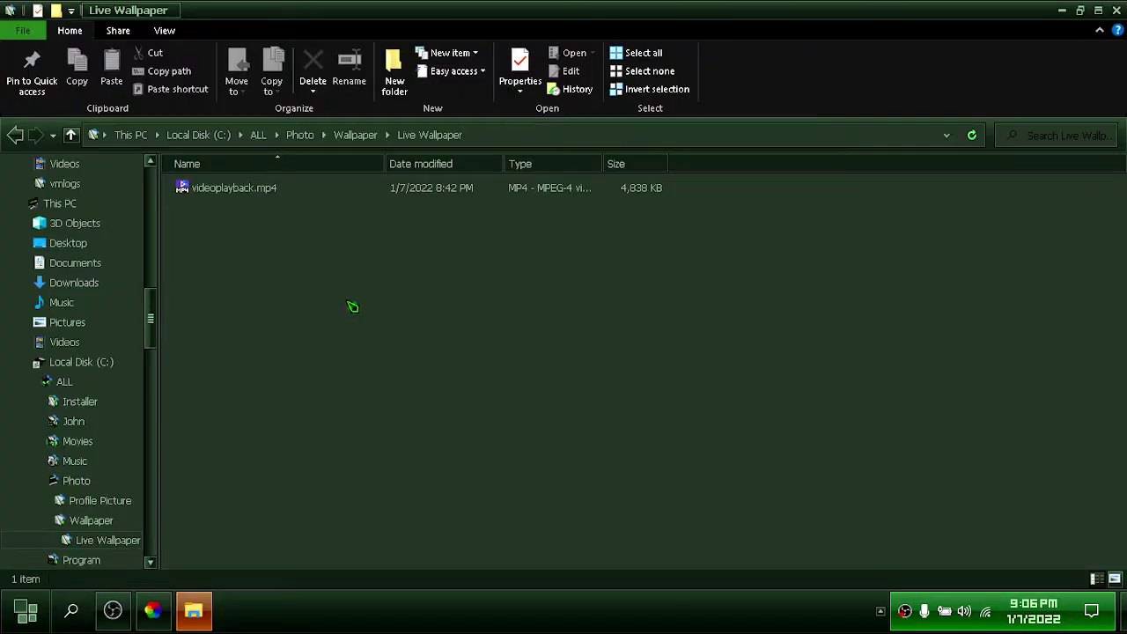
# Step: Copy the Live Wallpaper folder path from the address bar and minimise Explorer
pyautogui.click(489, 135)
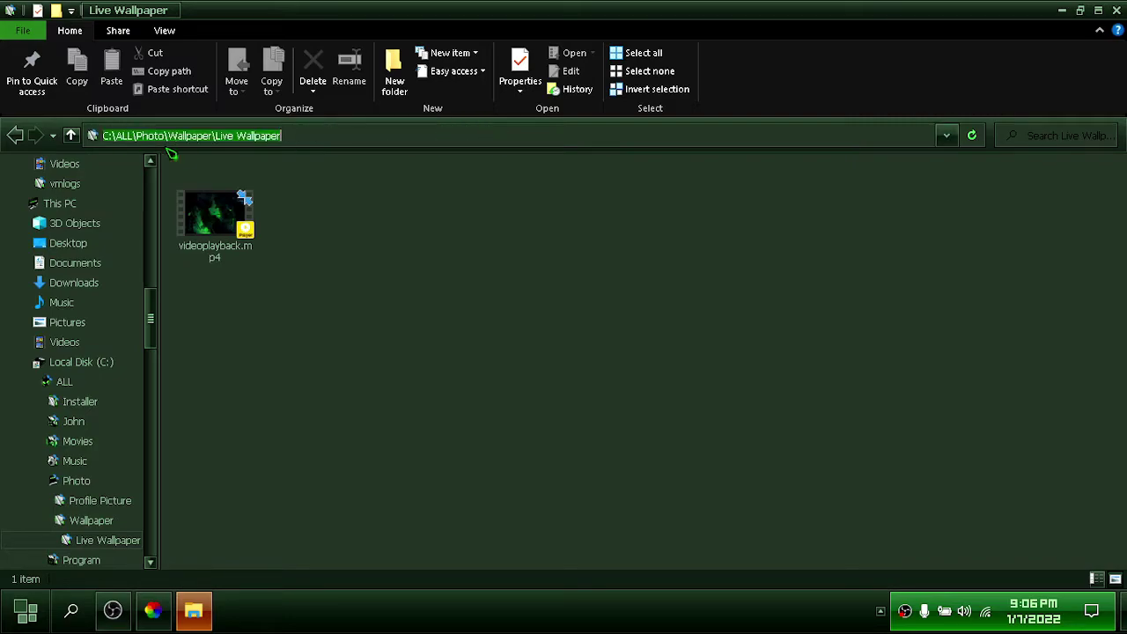
pyautogui.rightClick(208, 135)
pyautogui.click(264, 184)
pyautogui.click(1063, 10)
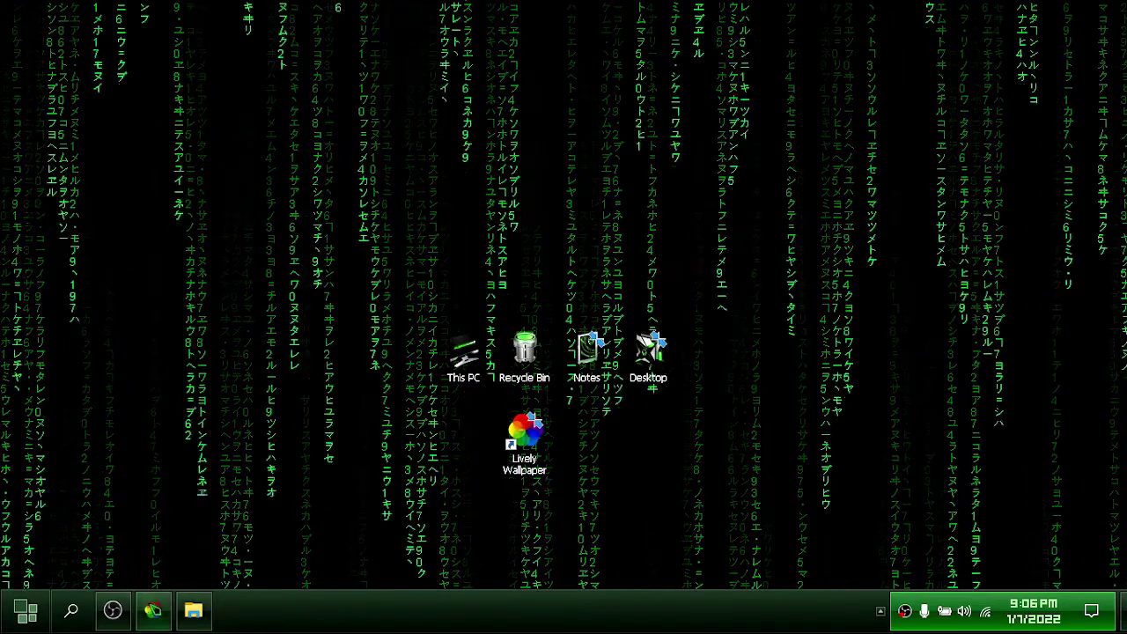
# Step: Launch Lively Wallpaper maximised and go to its Add Wallpaper page
pyautogui.click(154, 611)
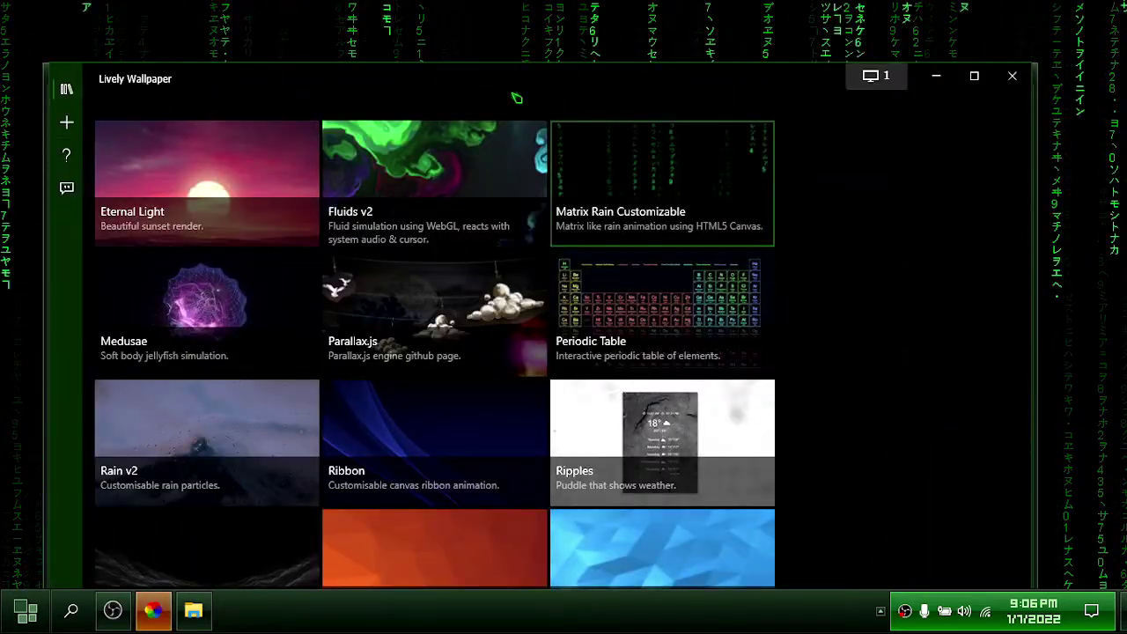
pyautogui.click(974, 76)
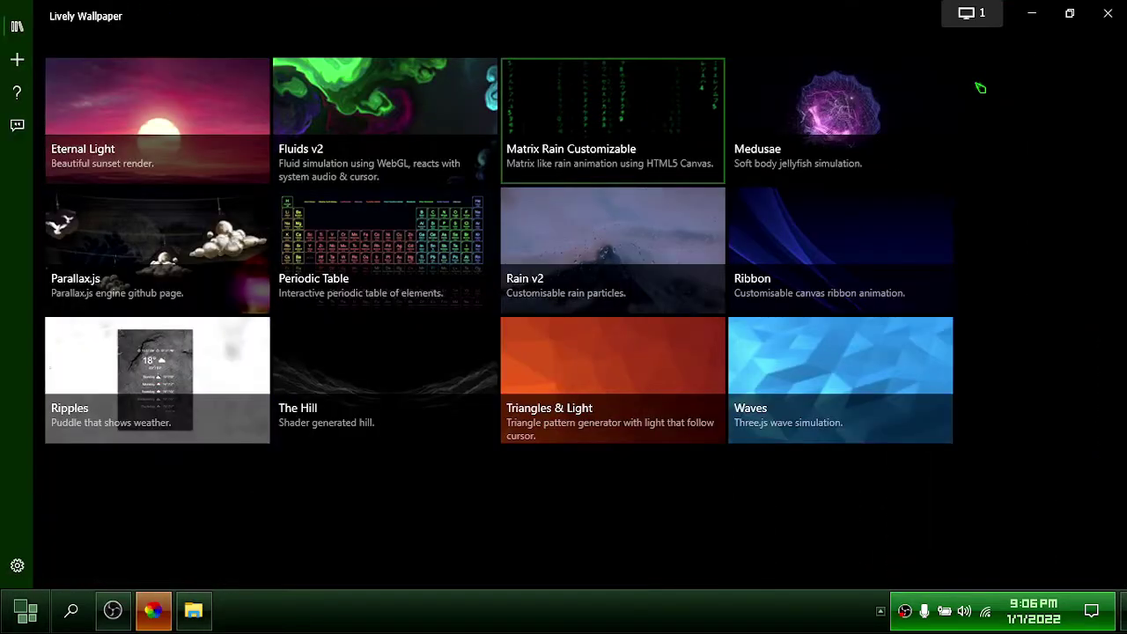
pyautogui.click(17, 60)
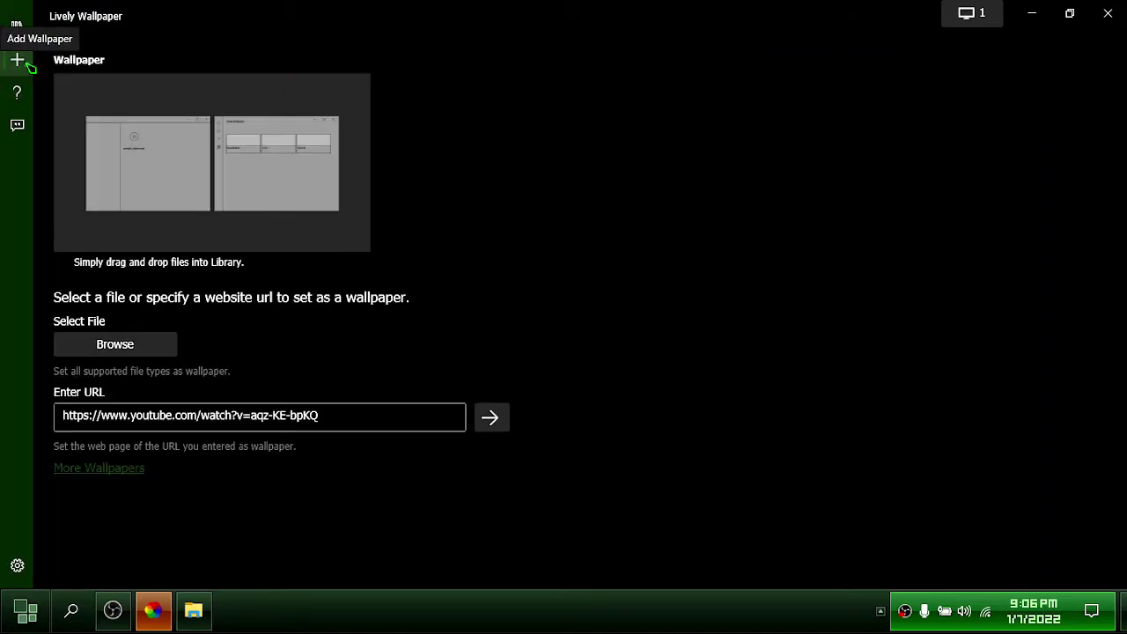
# Step: Browse to the pasted Live Wallpaper folder path and choose videoplayback.mp4
pyautogui.click(133, 343)
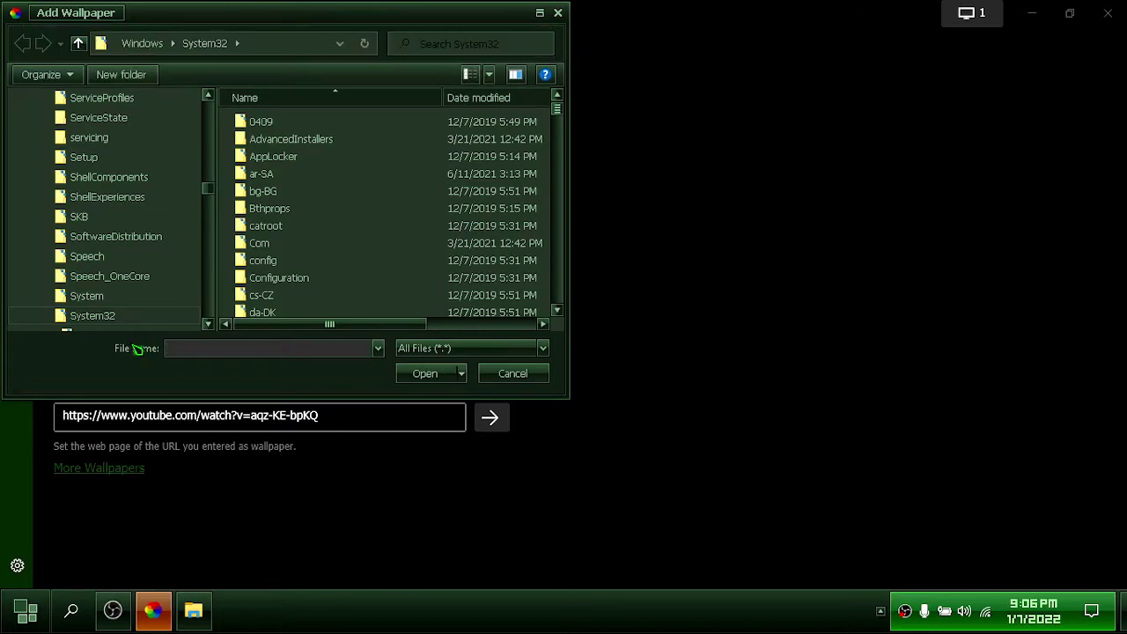
pyautogui.click(268, 42)
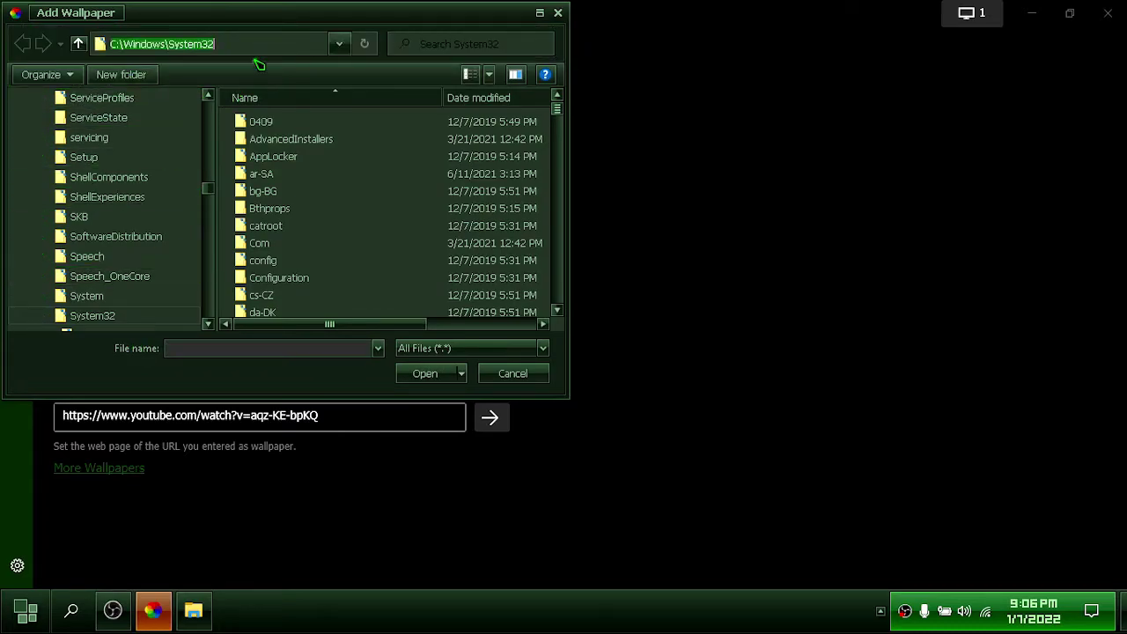
pyautogui.hotkey('ctrl', 'v')
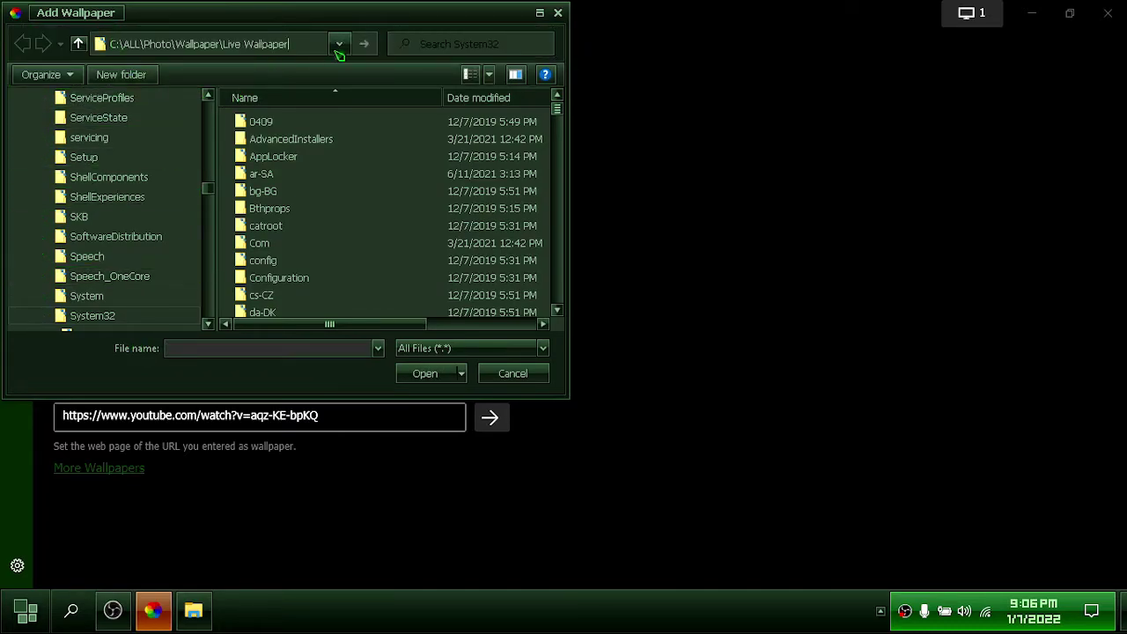
pyautogui.click(365, 46)
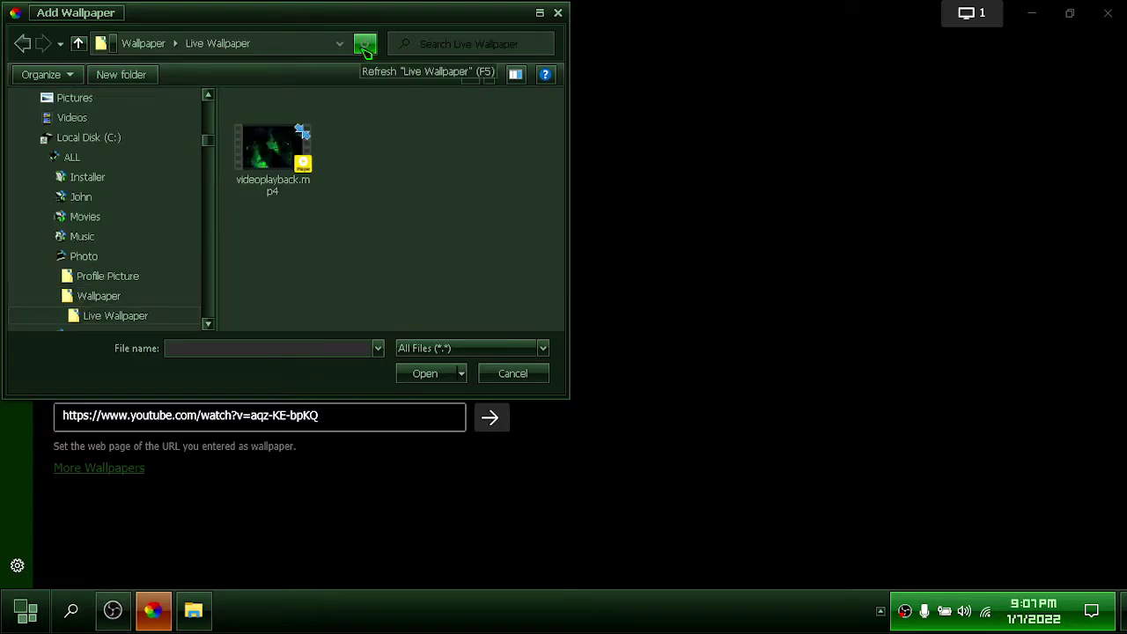
pyautogui.doubleClick(288, 168)
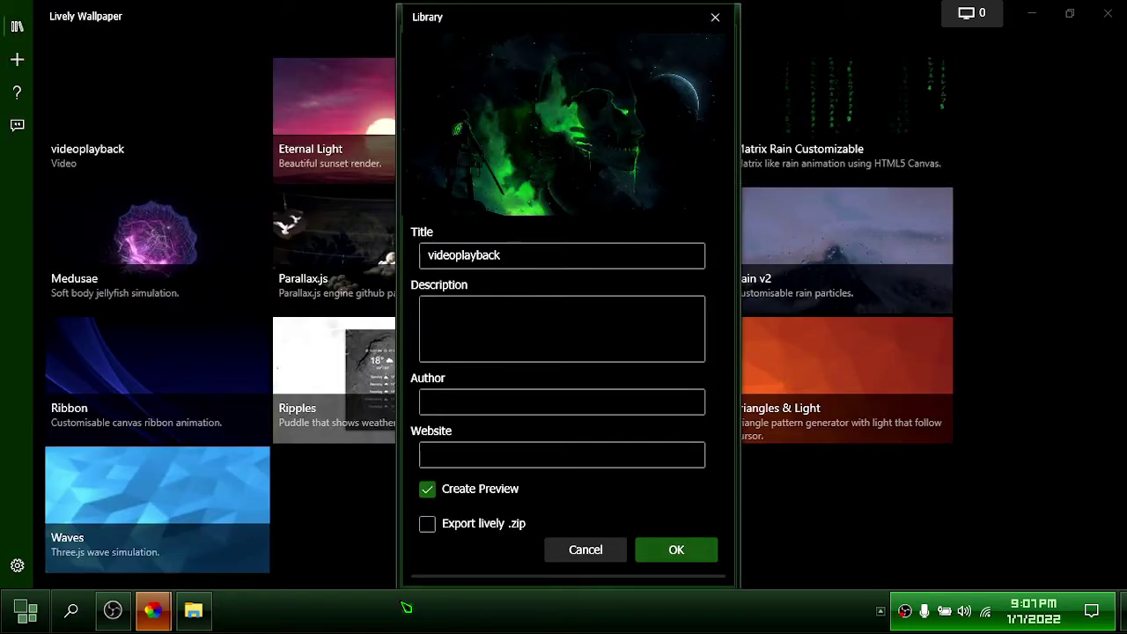
# Step: Rename the videoplayback wallpaper's title to 'Attack on Titans - Green' and confirm with OK
pyautogui.click(516, 254)
pyautogui.hotkey('ctrl', 'a')
pyautogui.write('A')
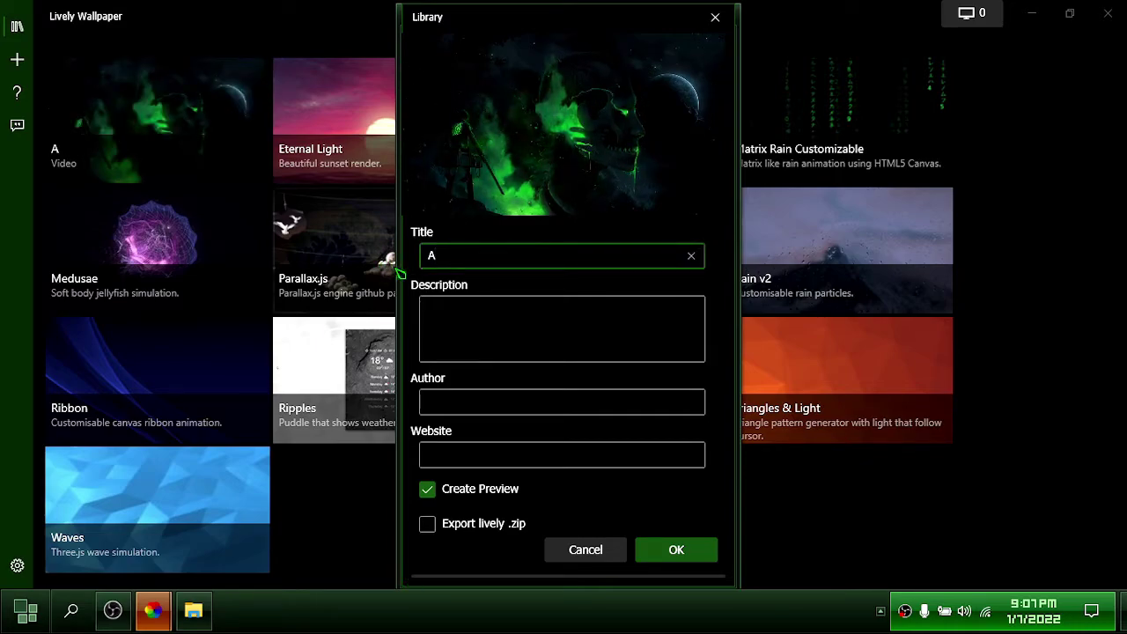
pyautogui.write('ttack on Titans')
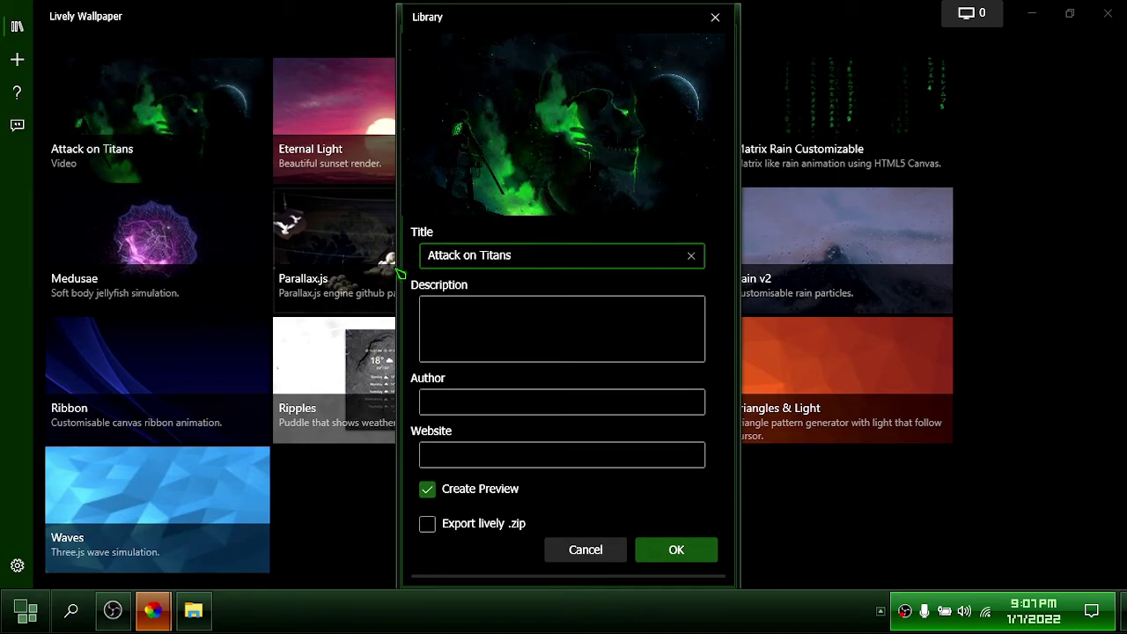
pyautogui.write(' Green')
pyautogui.click(518, 255)
pyautogui.write('-')
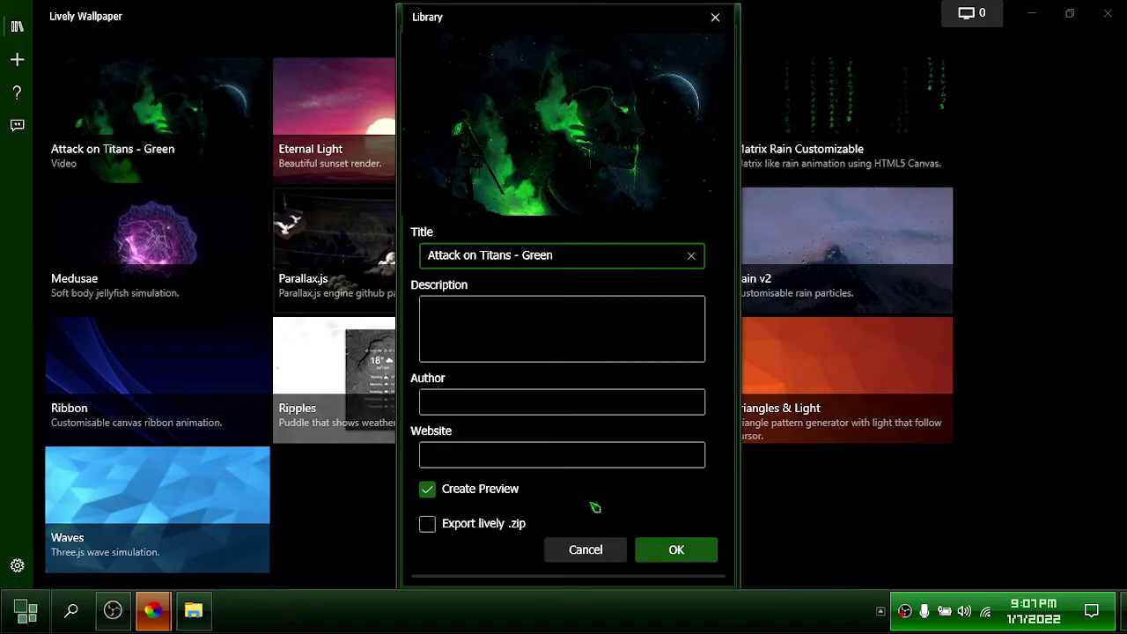
pyautogui.click(692, 550)
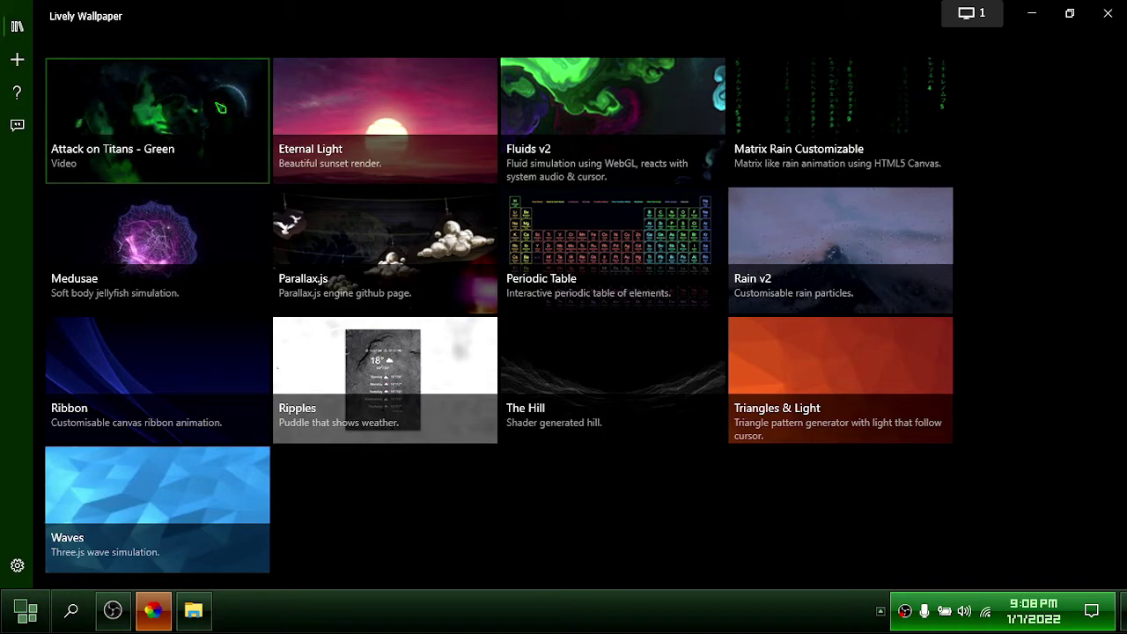
# Step: Close Lively, then line up This PC, Recycle Bin, Notes and Desktop icons just above the taskbar
pyautogui.click(1109, 15)
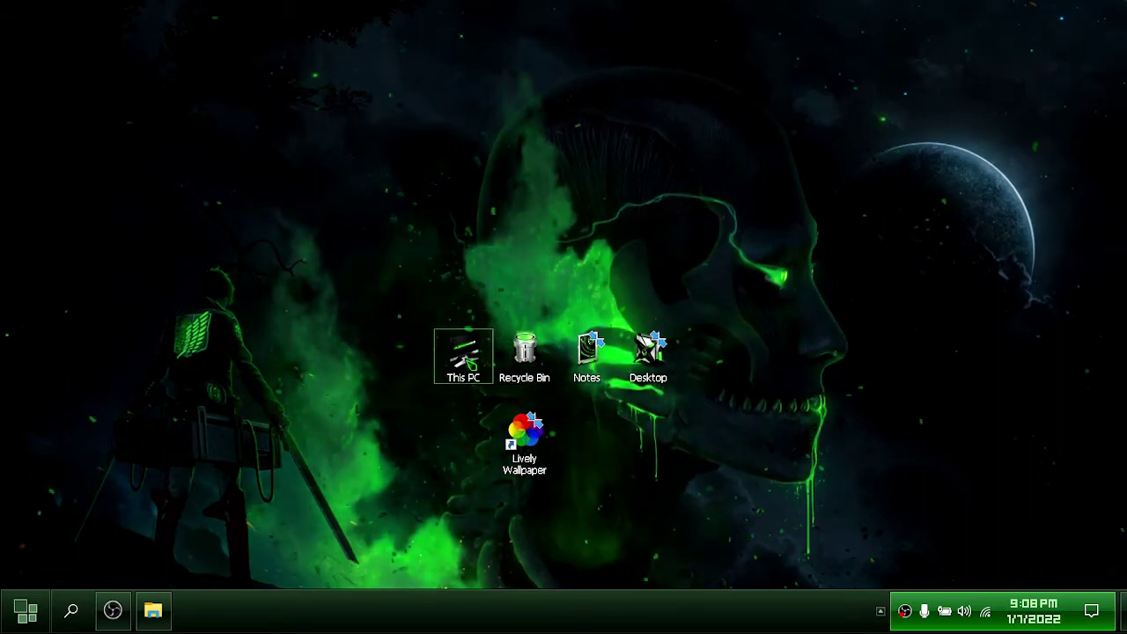
pyautogui.moveTo(467, 356); pyautogui.dragTo(472, 546)
pyautogui.moveTo(525, 352); pyautogui.dragTo(527, 521)
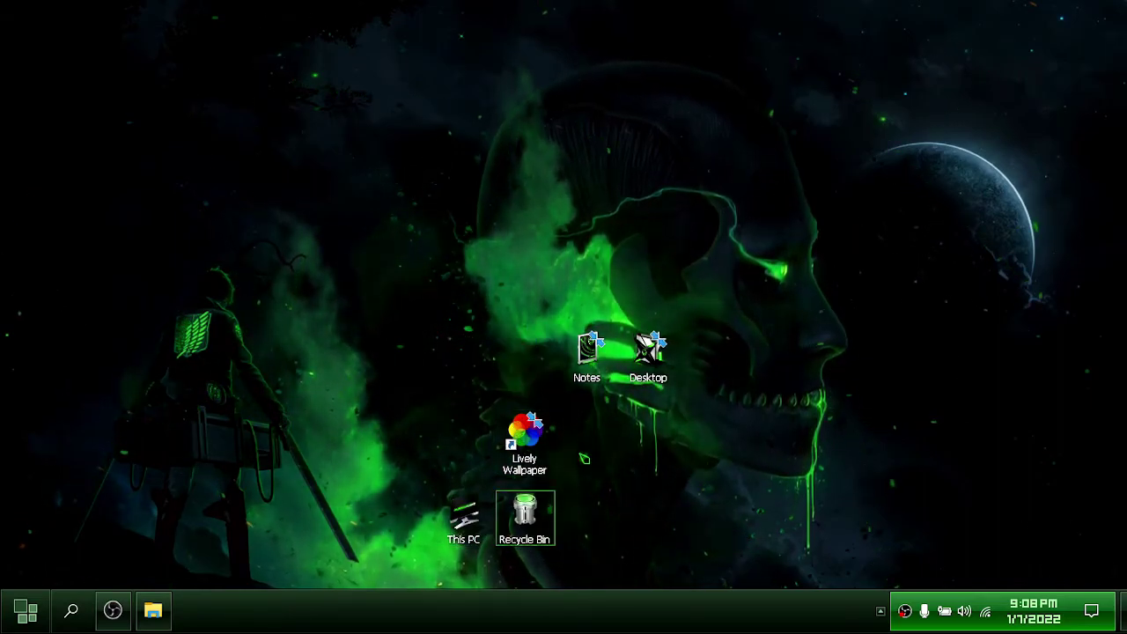
pyautogui.moveTo(588, 356); pyautogui.dragTo(588, 518)
pyautogui.moveTo(648, 352); pyautogui.dragTo(648, 520)
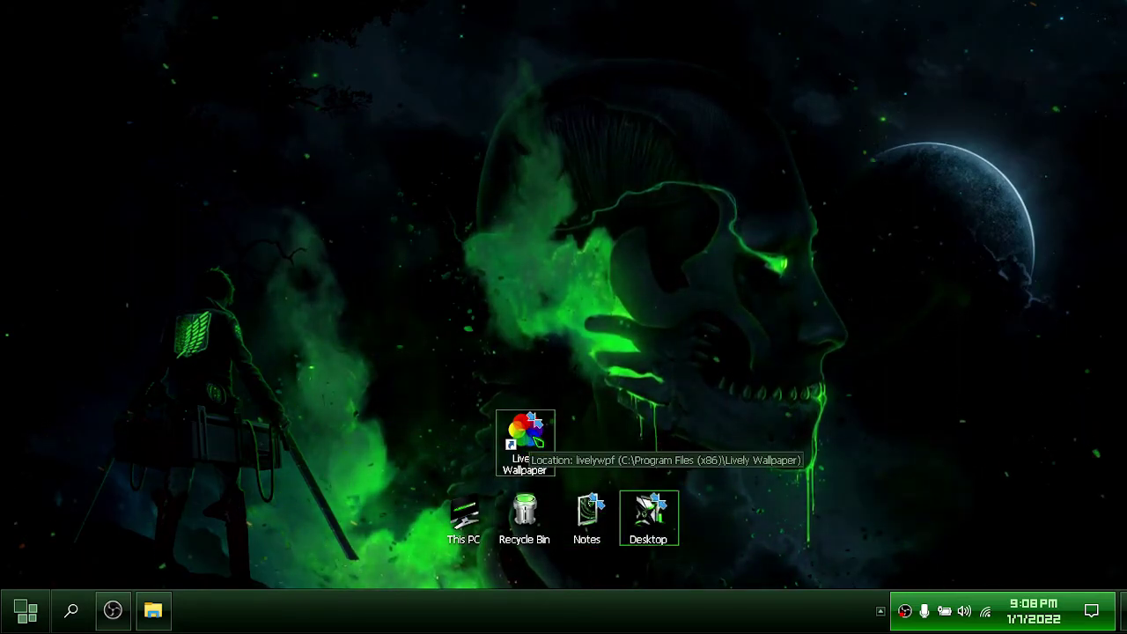